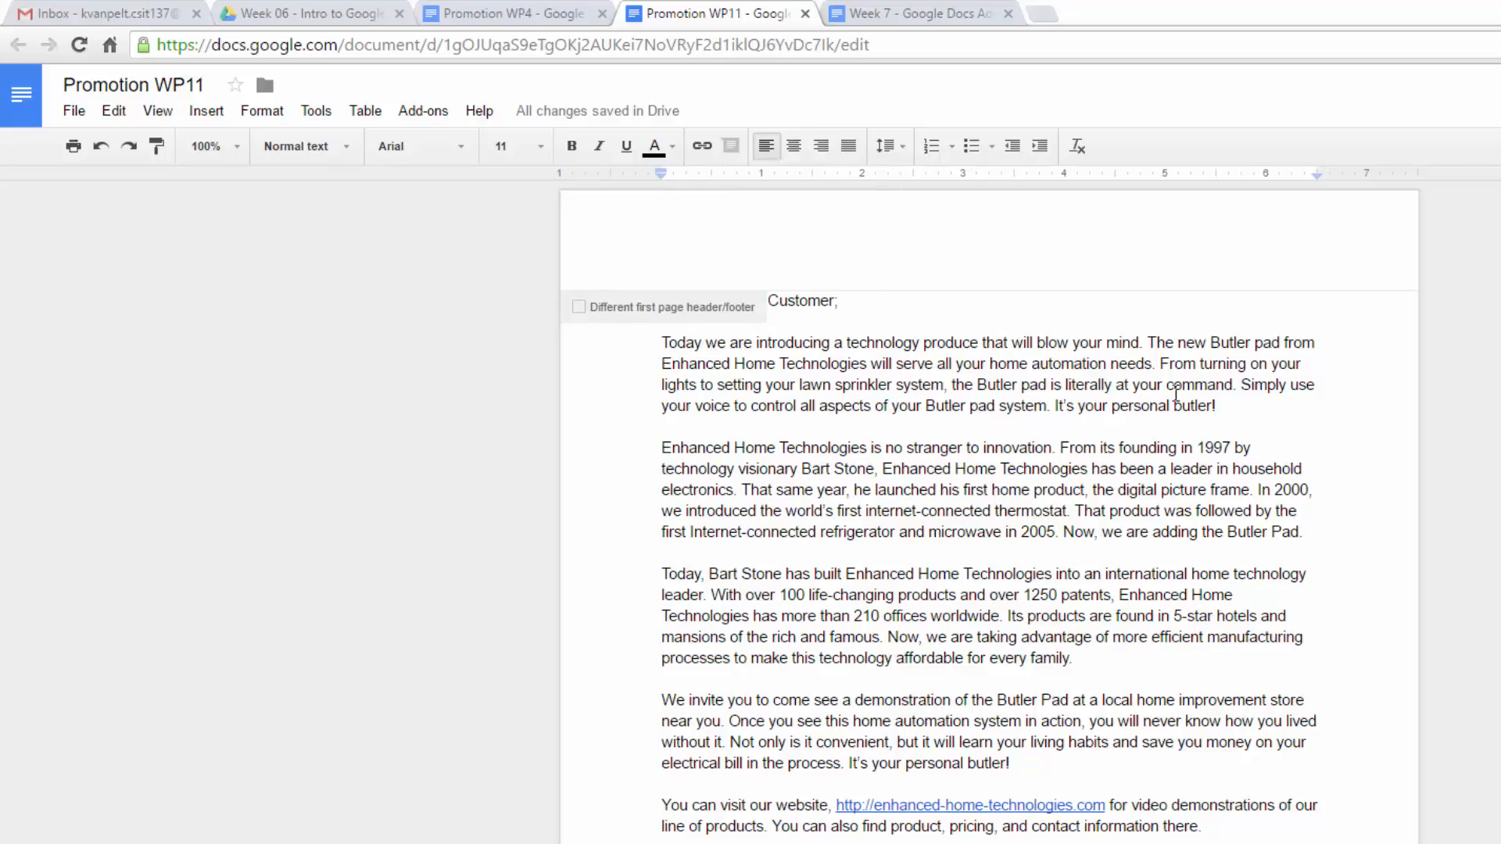
- Fill the header with three lines: the author's full name, CSIT 137, and July 22, 2016
type("Kathle")
key("BackSpace")
key("BackSpace")
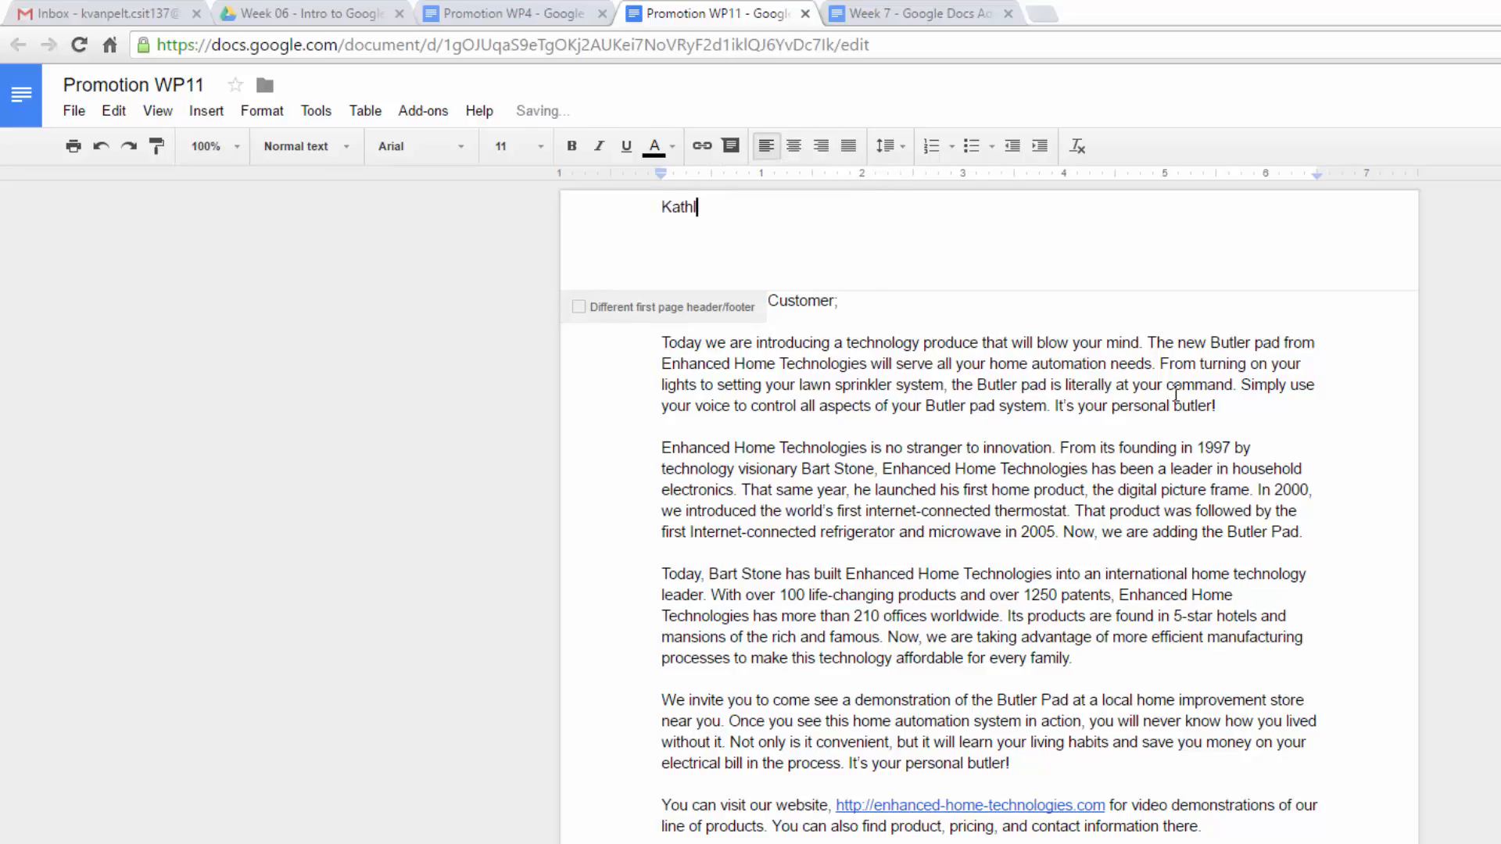
type("y Van Pelt")
key("Return")
type("CIS")
key("BackSpace")
key("BackSpace")
type("SIT 1")
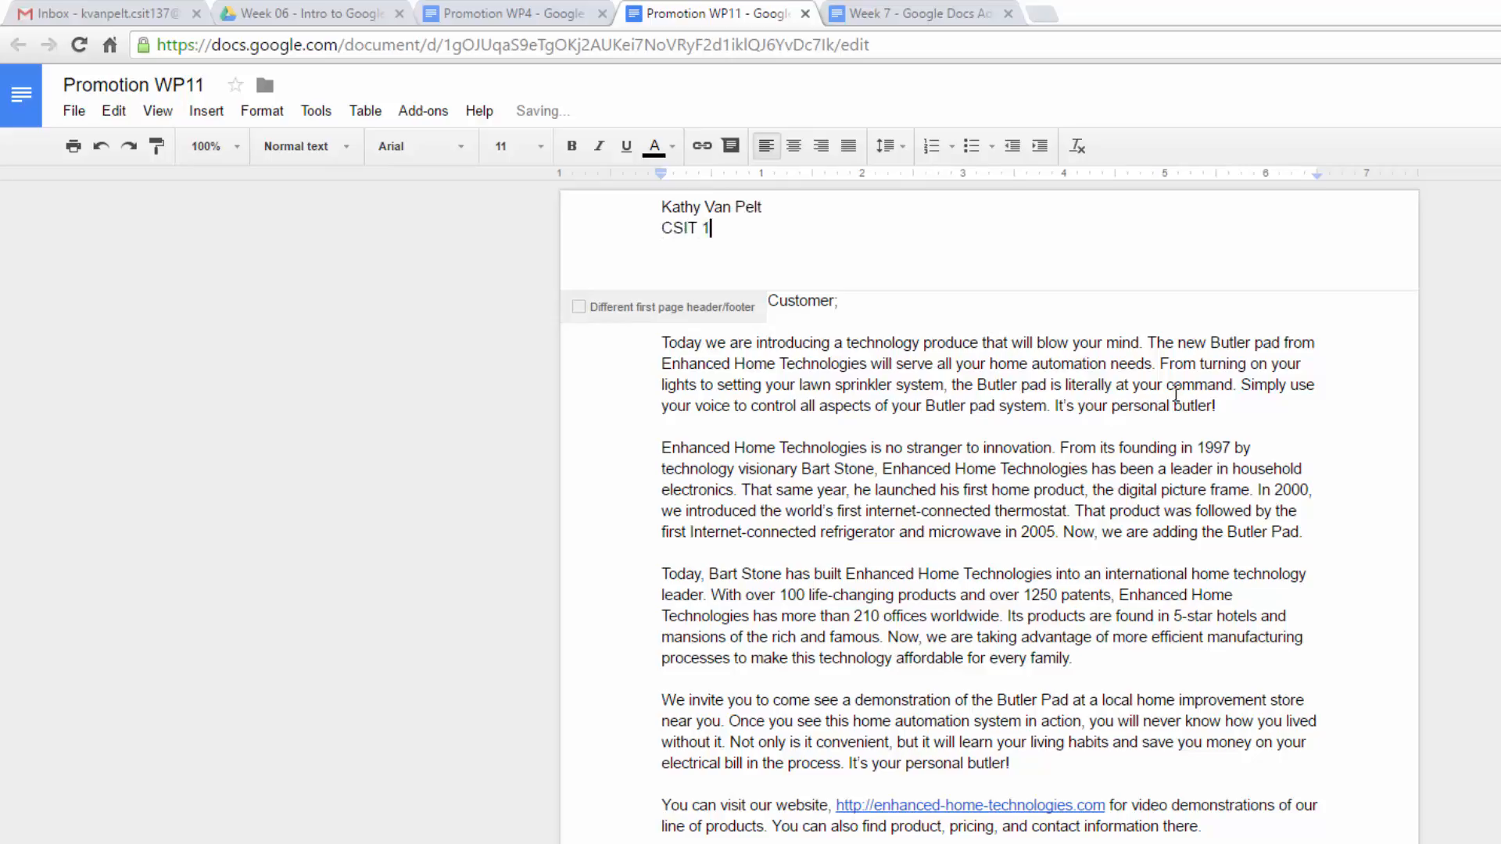
type("37")
key("Return")
type("July 22, 2016")
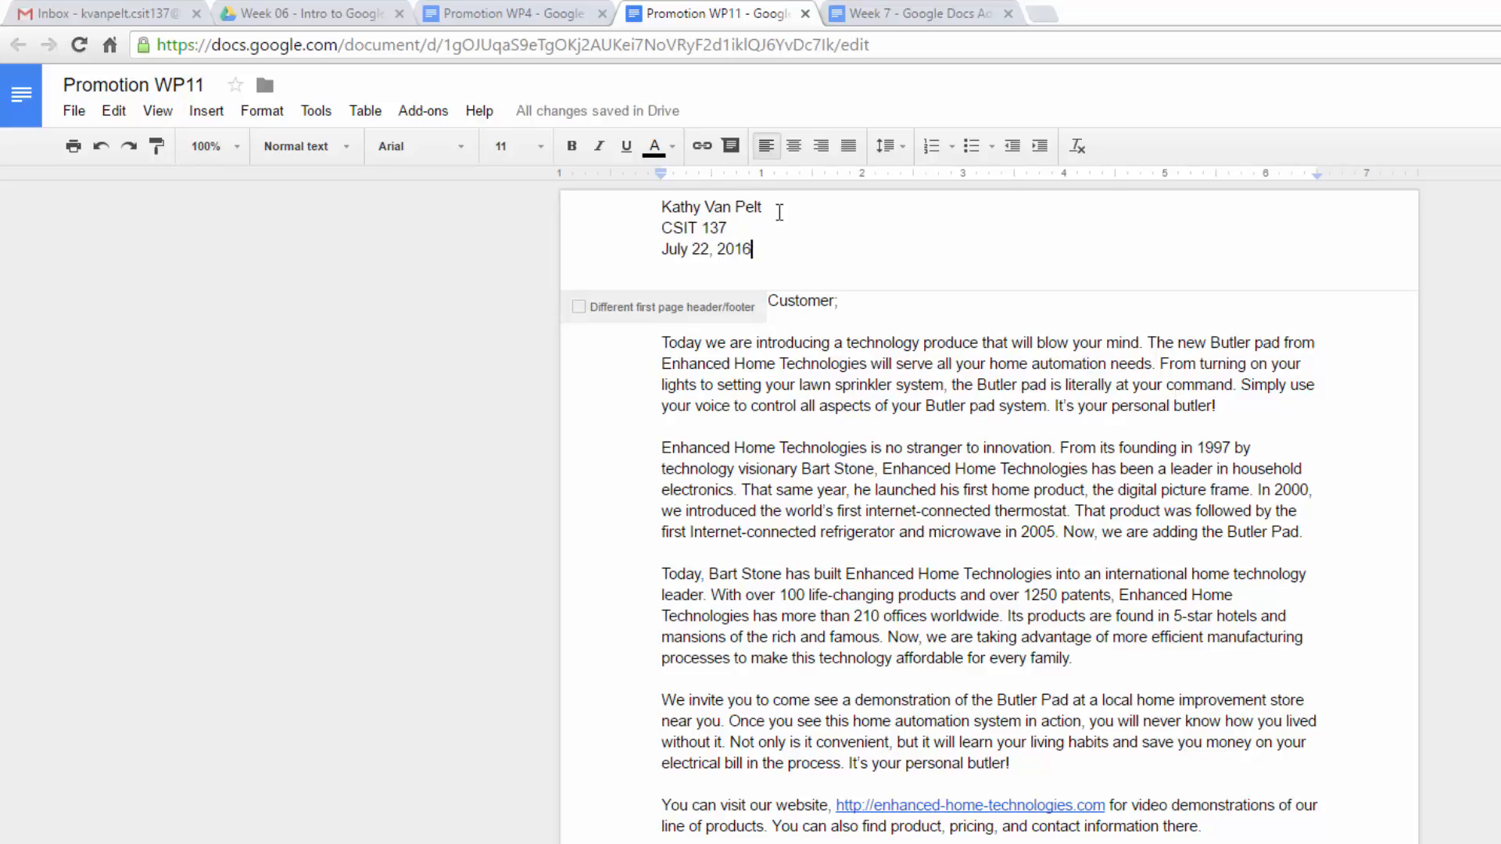
left_click(806, 301)
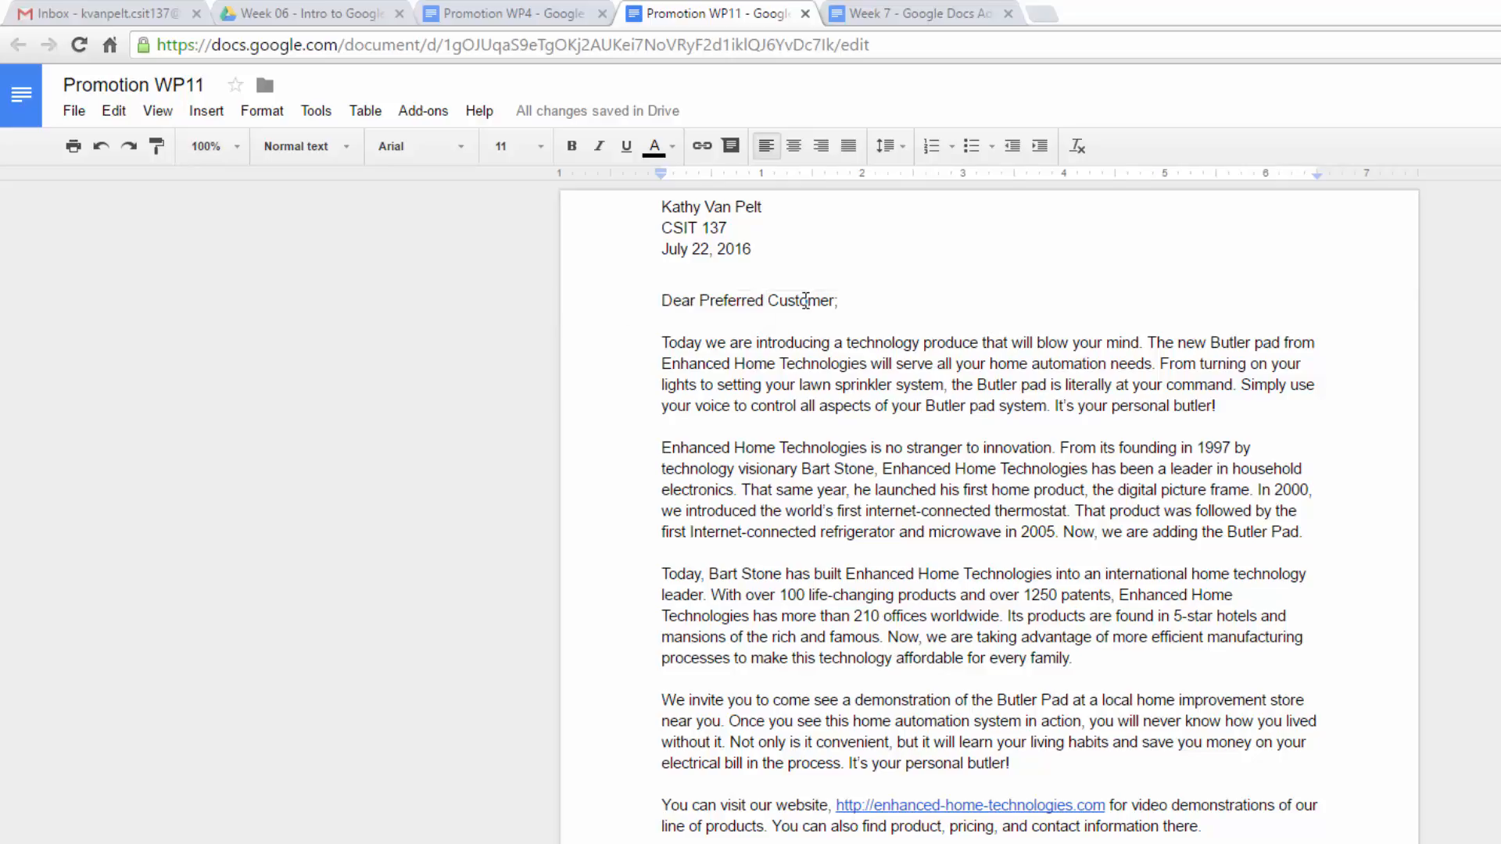
- Delete the "Dear Preferred Customer;" salutation and the blank line beneath it
left_click(748, 302)
triple_click(747, 301)
key("Delete")
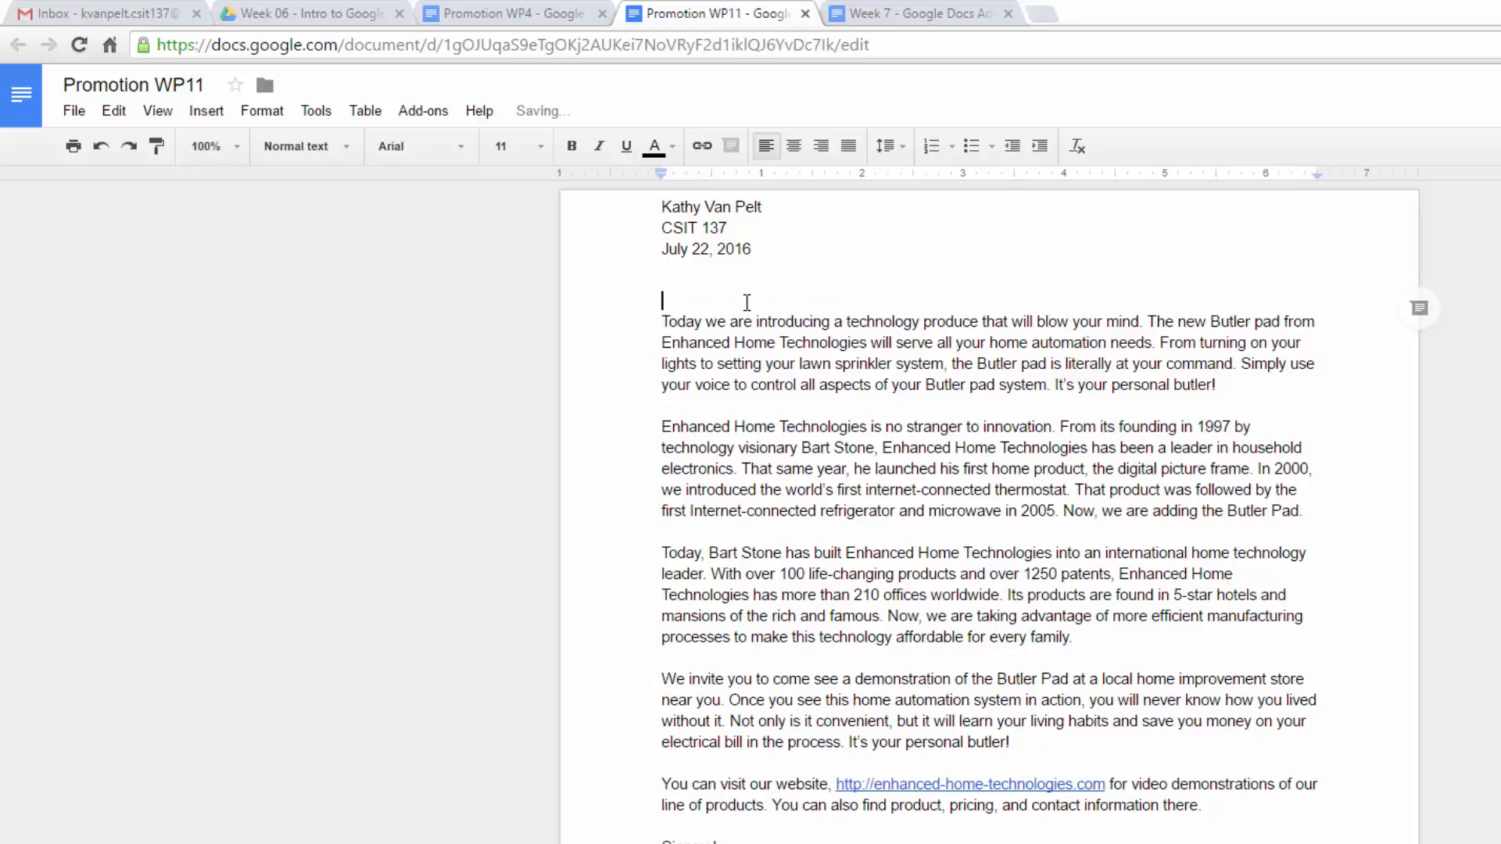
key("Delete")
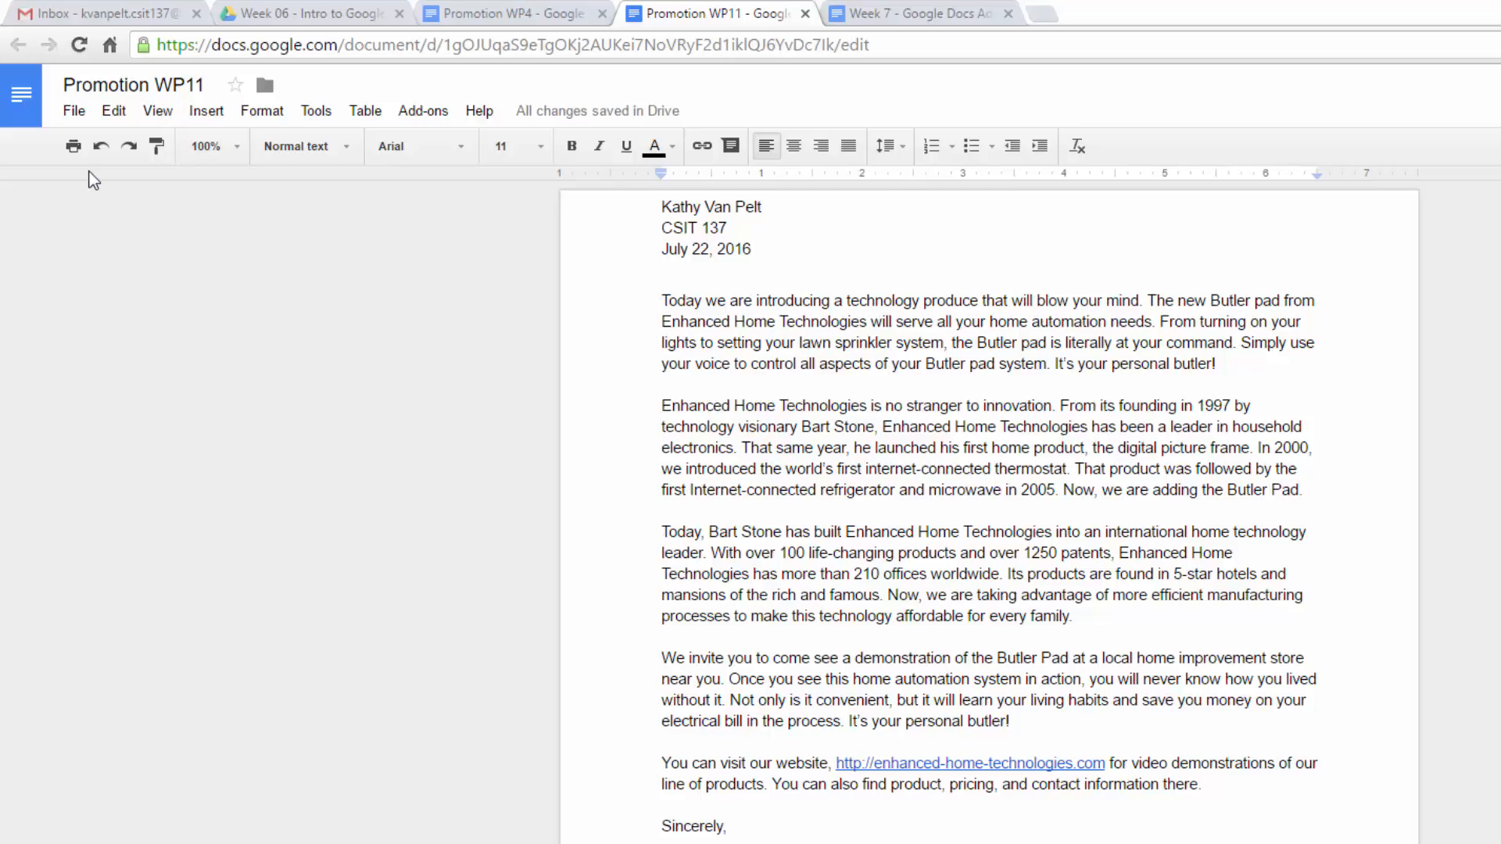
- Set the document's top page margin to 2.5 inches
left_click(73, 112)
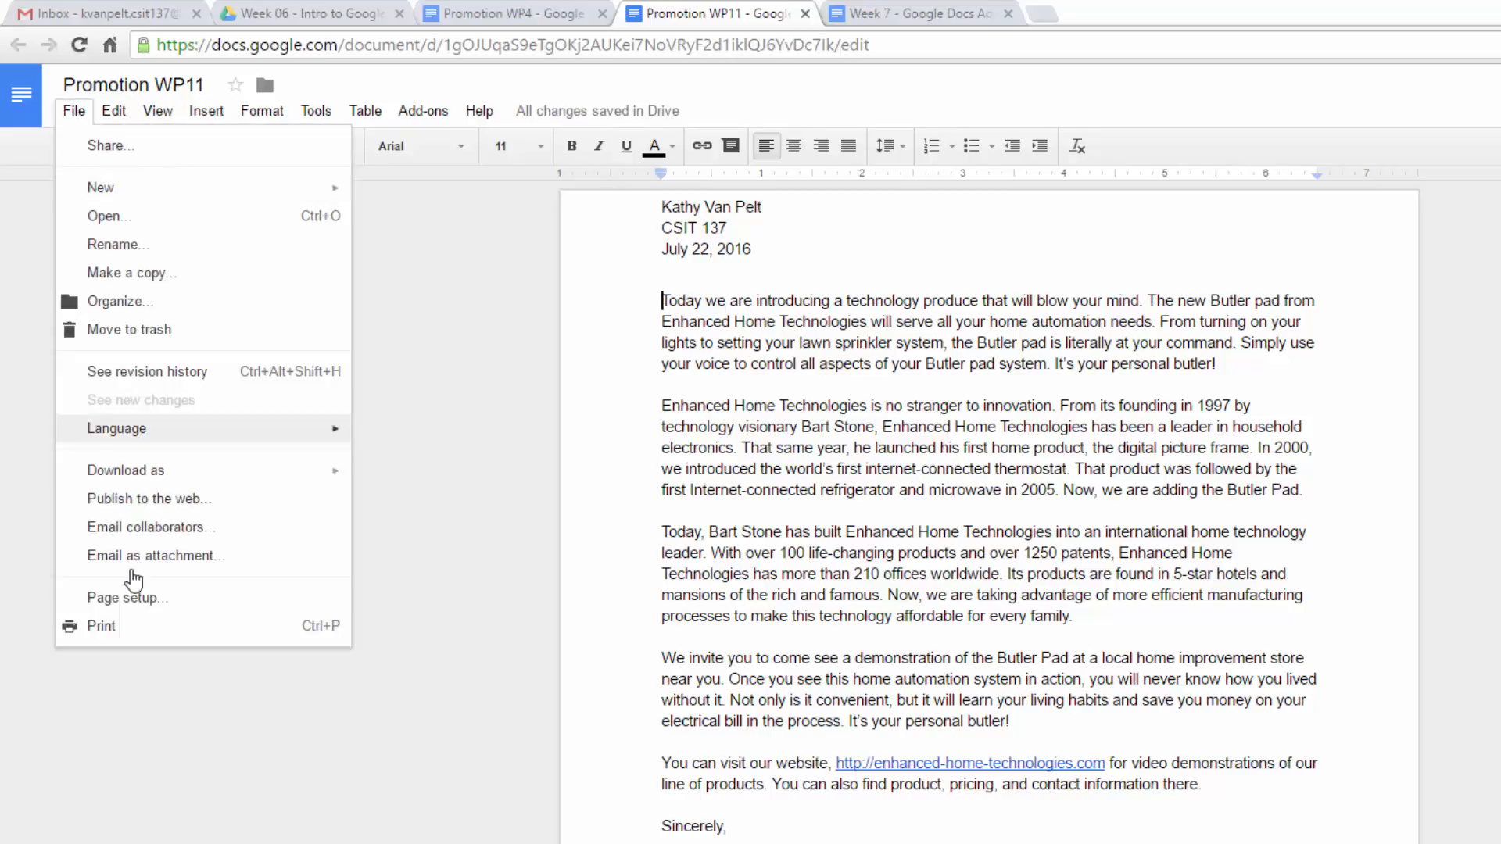
left_click(124, 598)
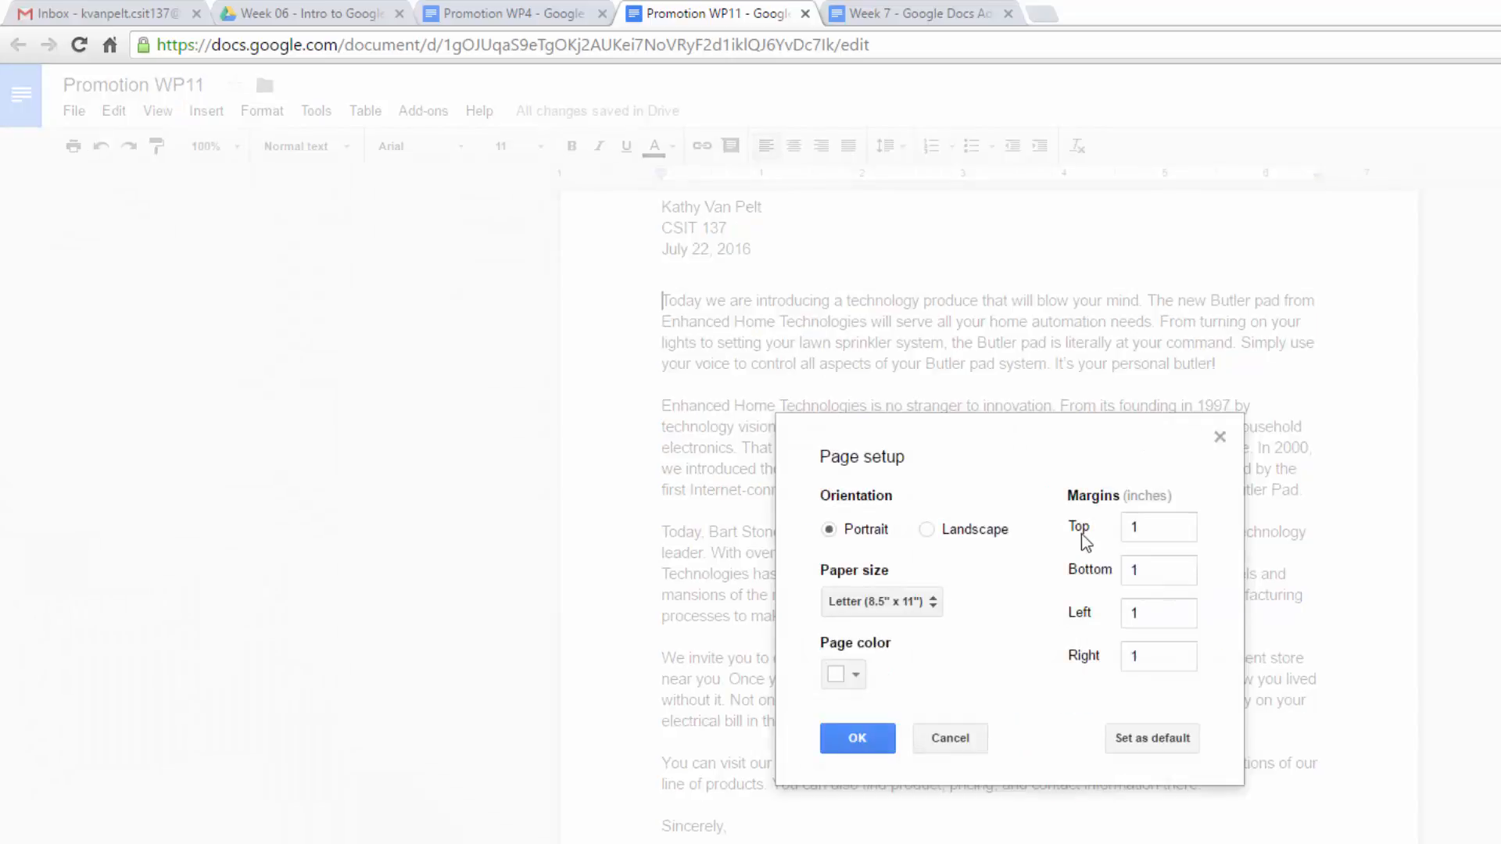
double_click(1155, 525)
type("2.5")
left_click(865, 739)
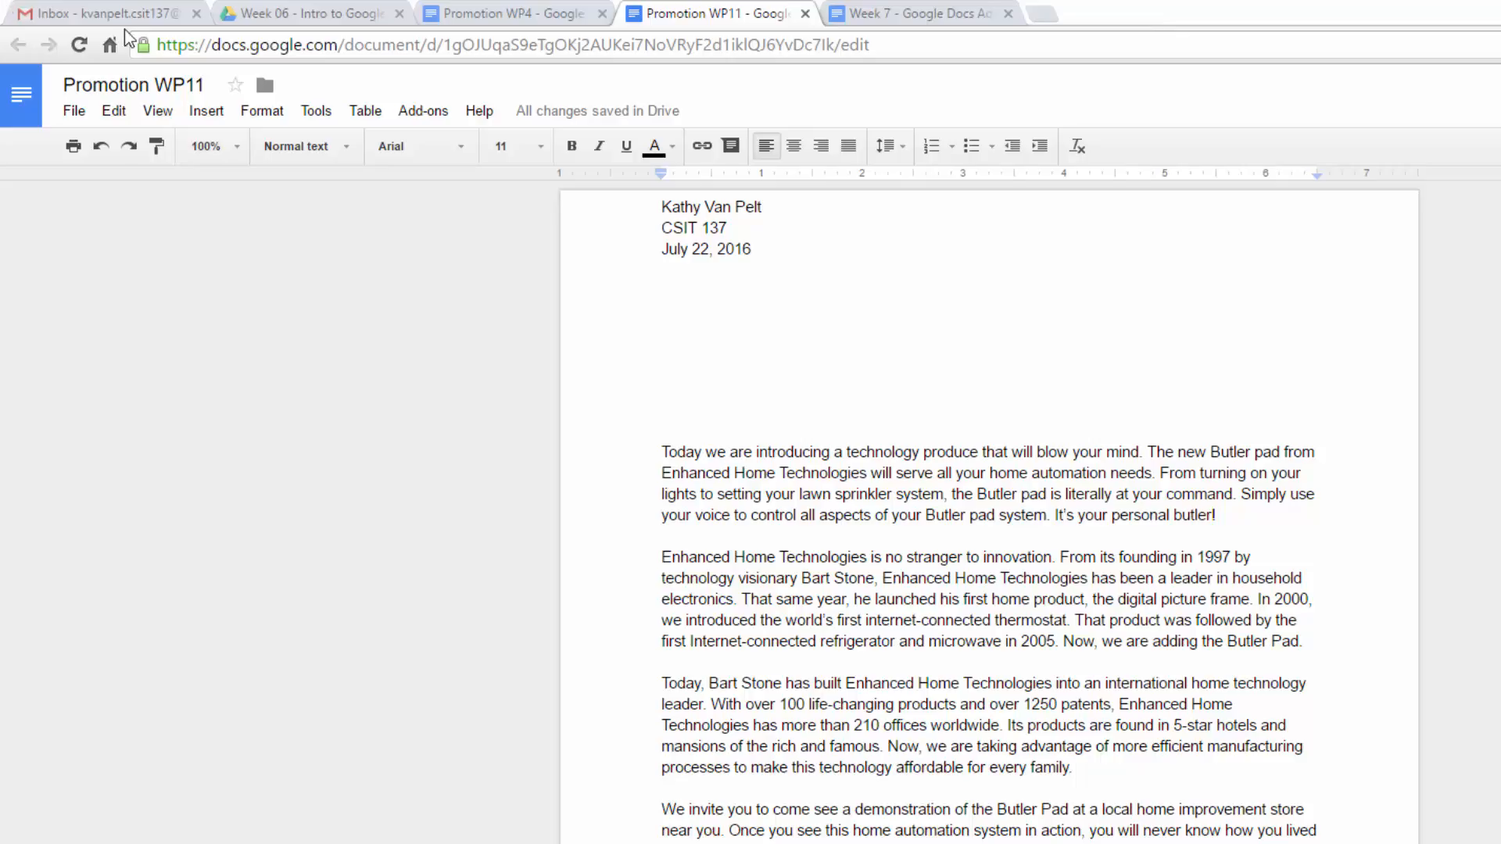
- Insert page numbers in the footer of every page and center them
left_click(207, 112)
mouse_move(270, 473)
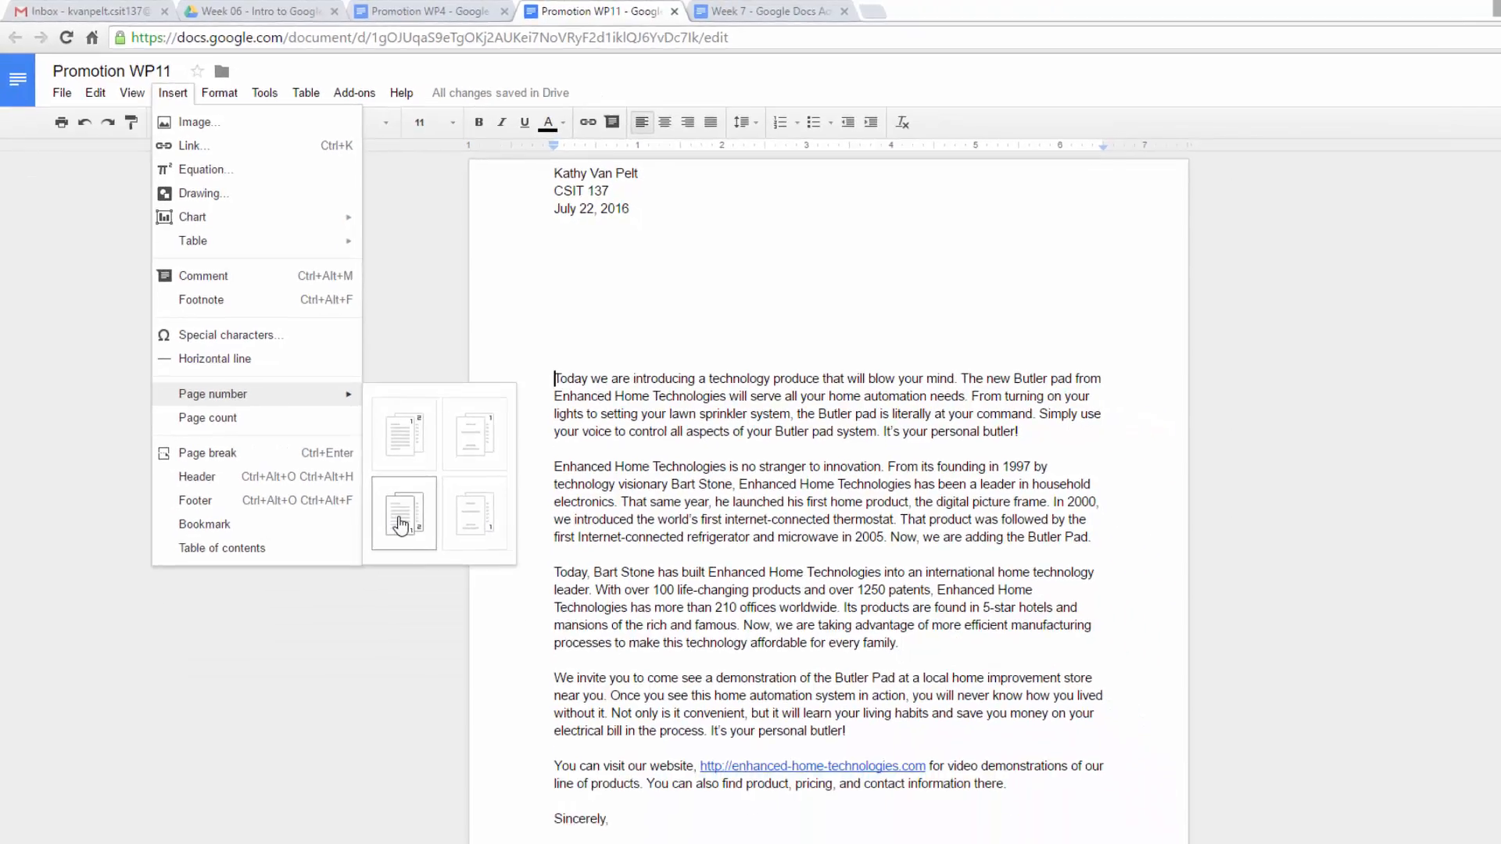
left_click(479, 625)
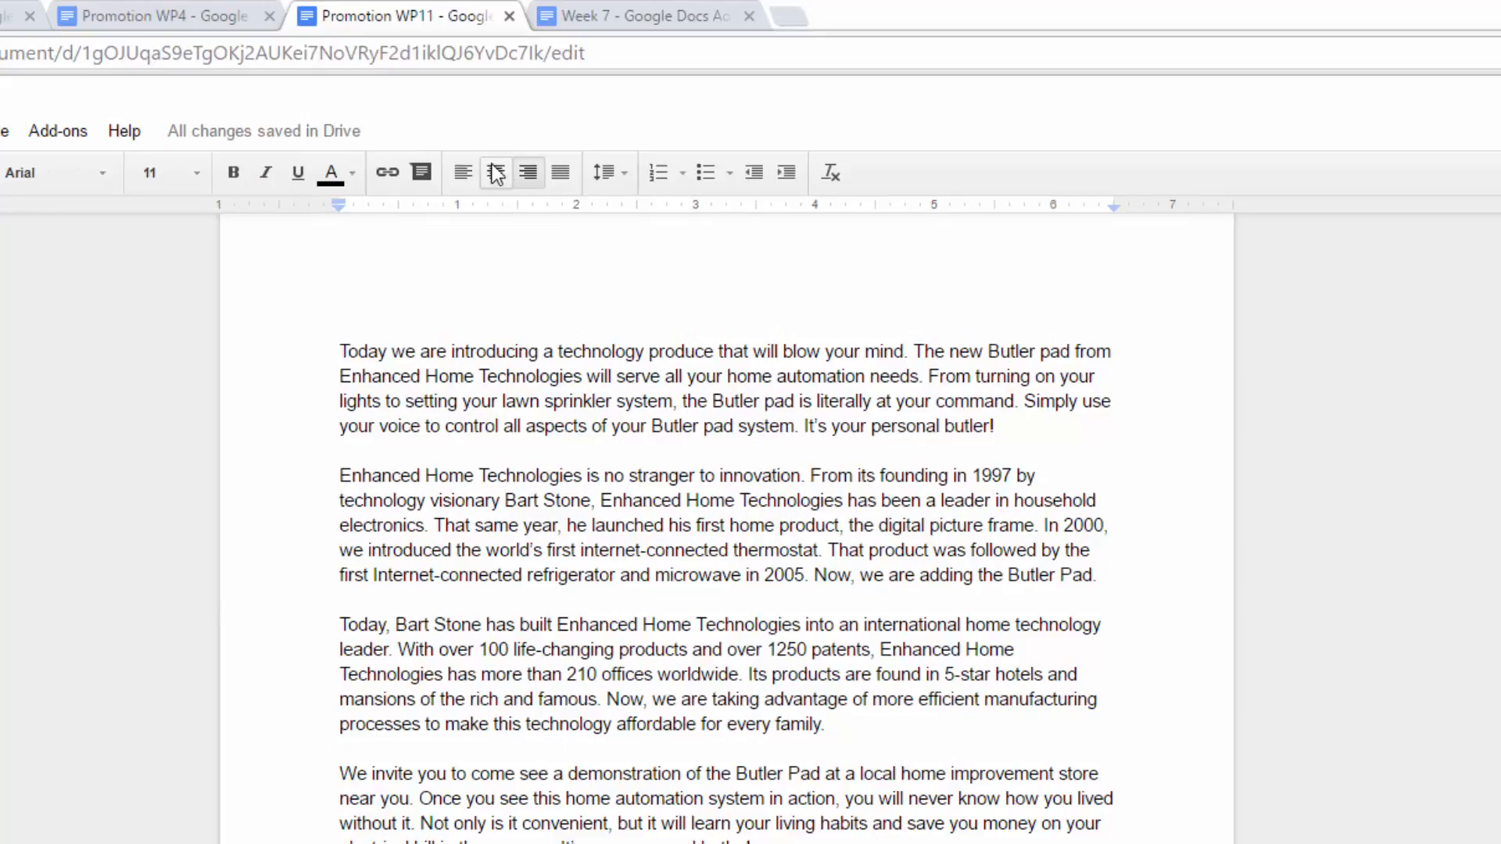
left_click(492, 169)
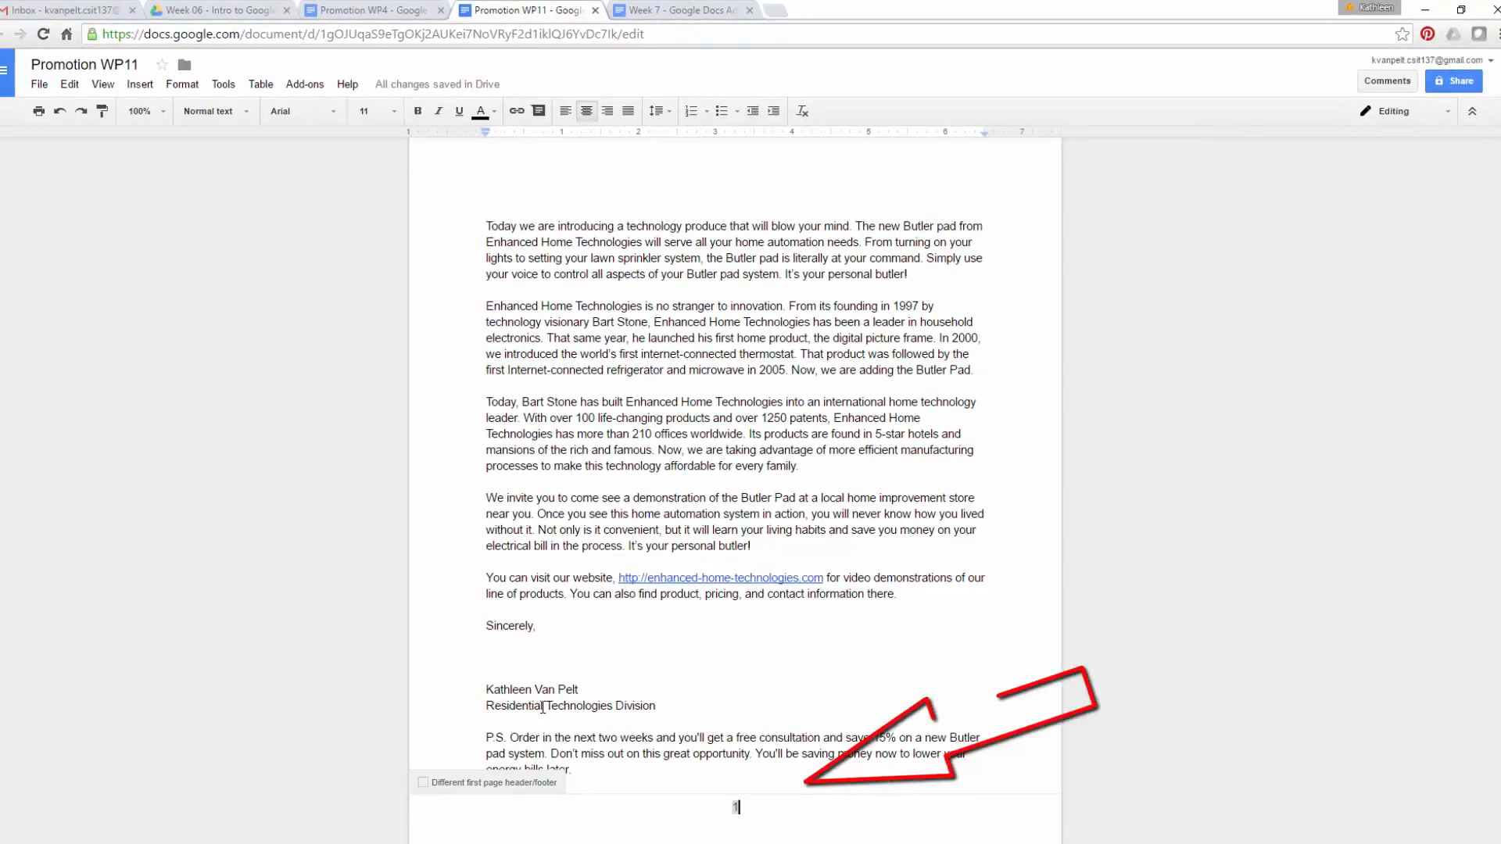
- Insert a page break before the third paragraph, which begins "Today, Bart Stone has built"
left_click(743, 507)
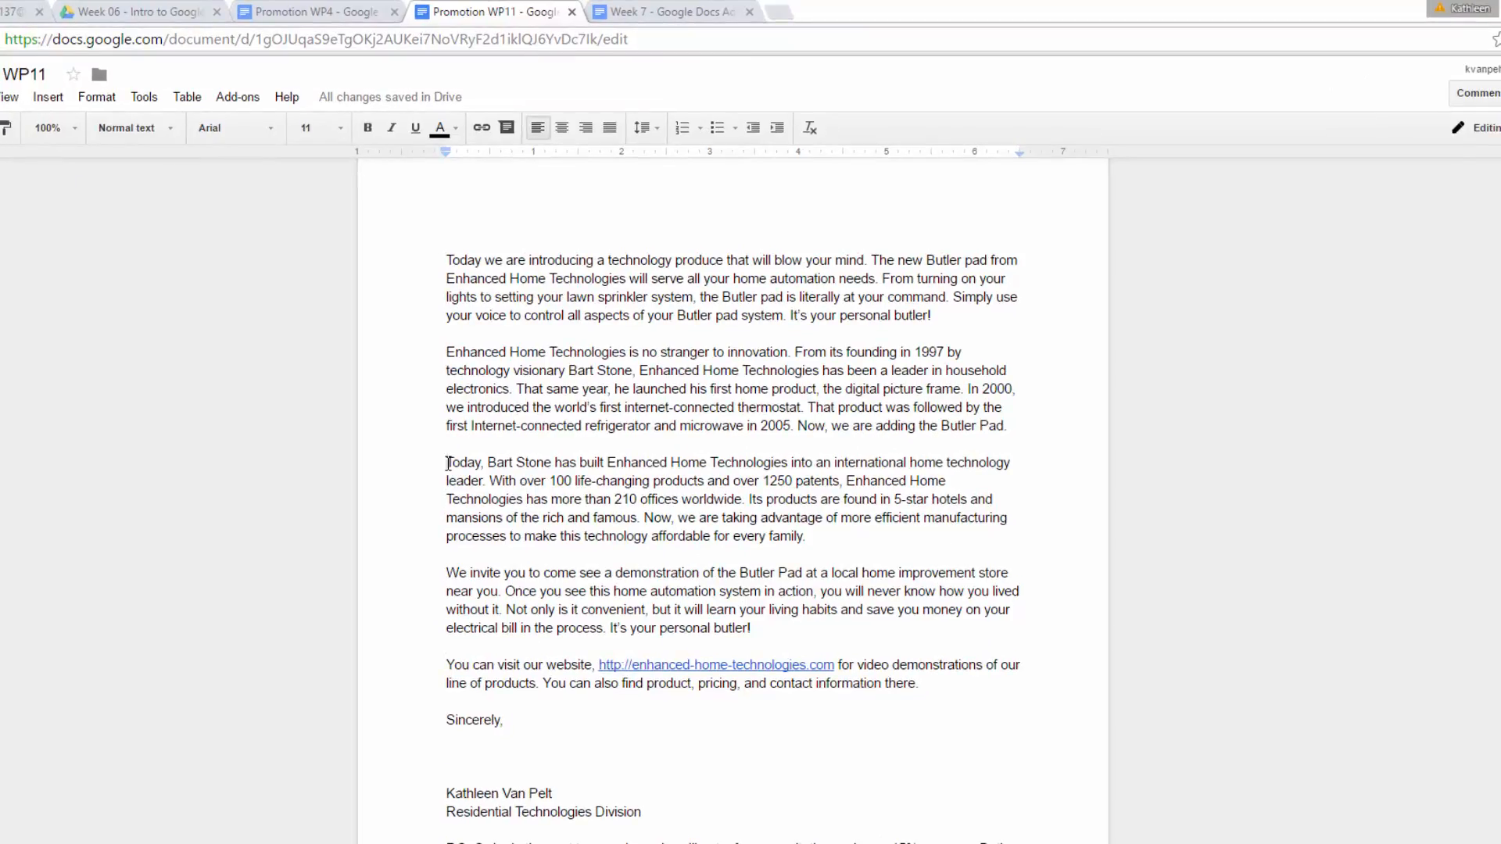
left_click(45, 95)
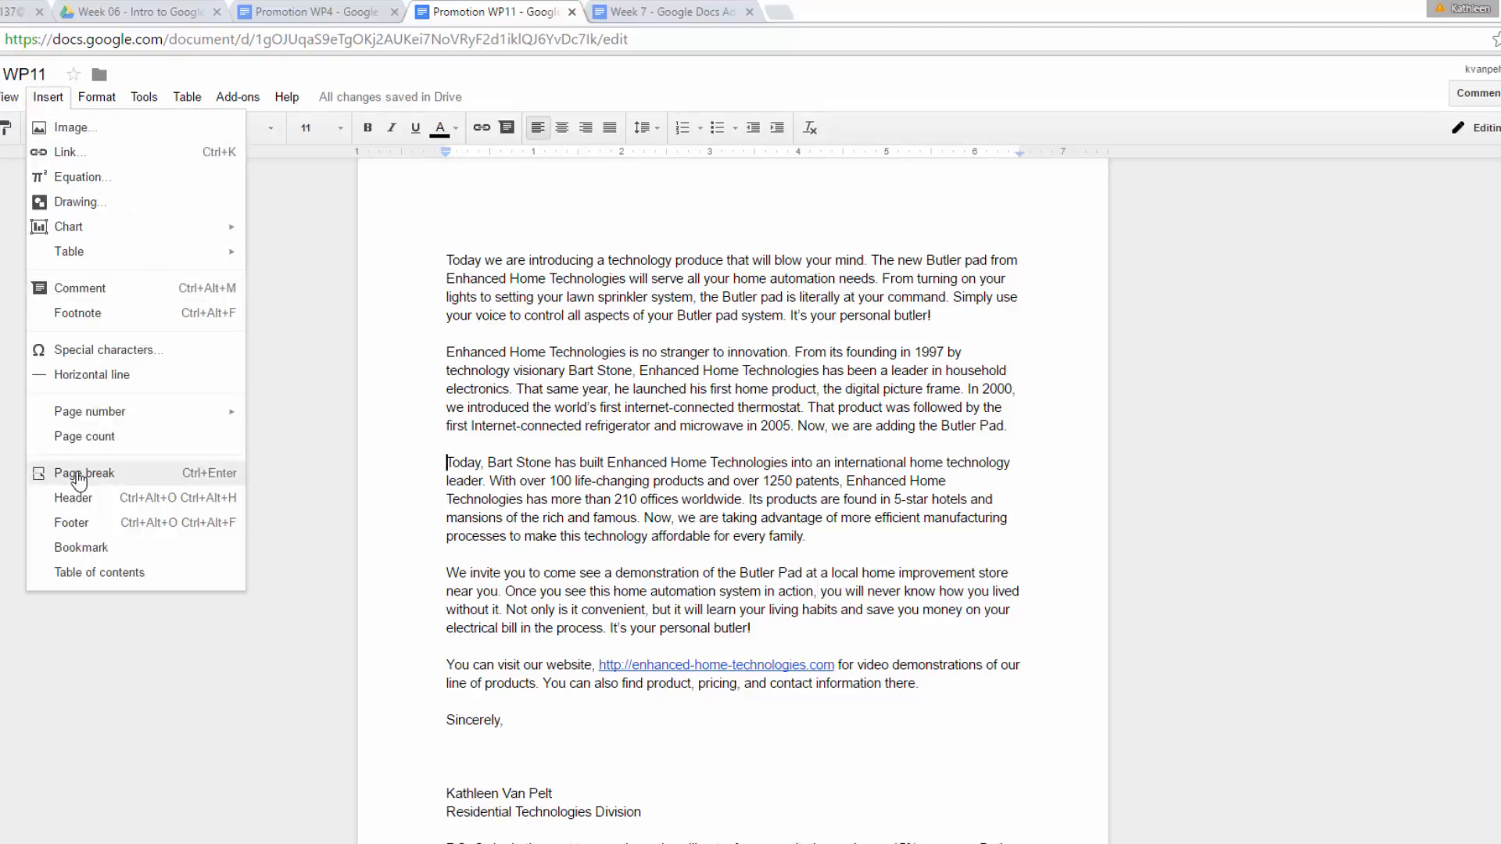
left_click(79, 474)
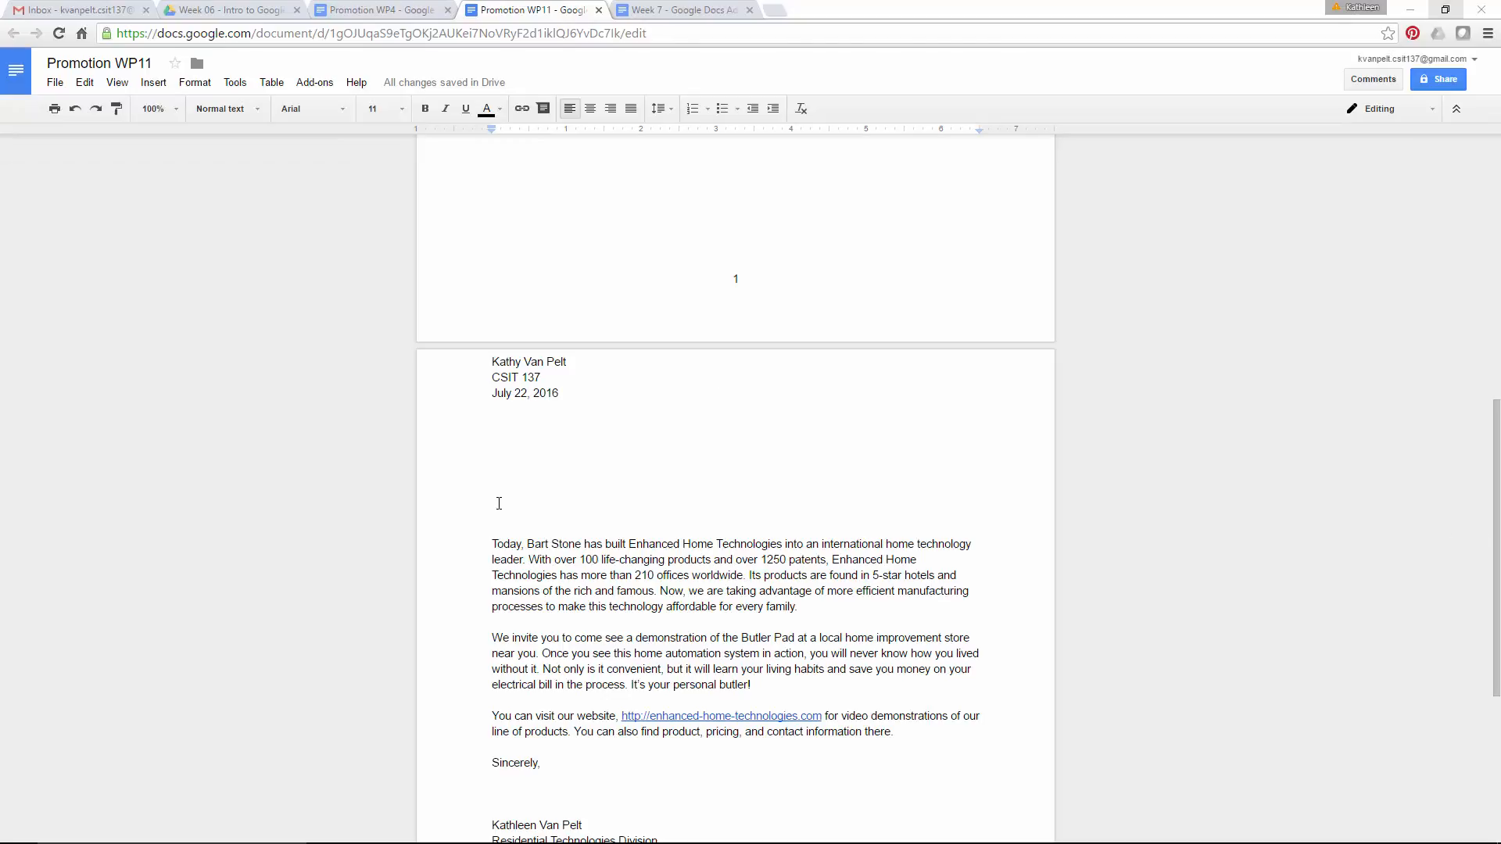
- Review both pages, checking the page break position, the repeated header and the footer page numbers
scroll(776, 285, "up", 5)
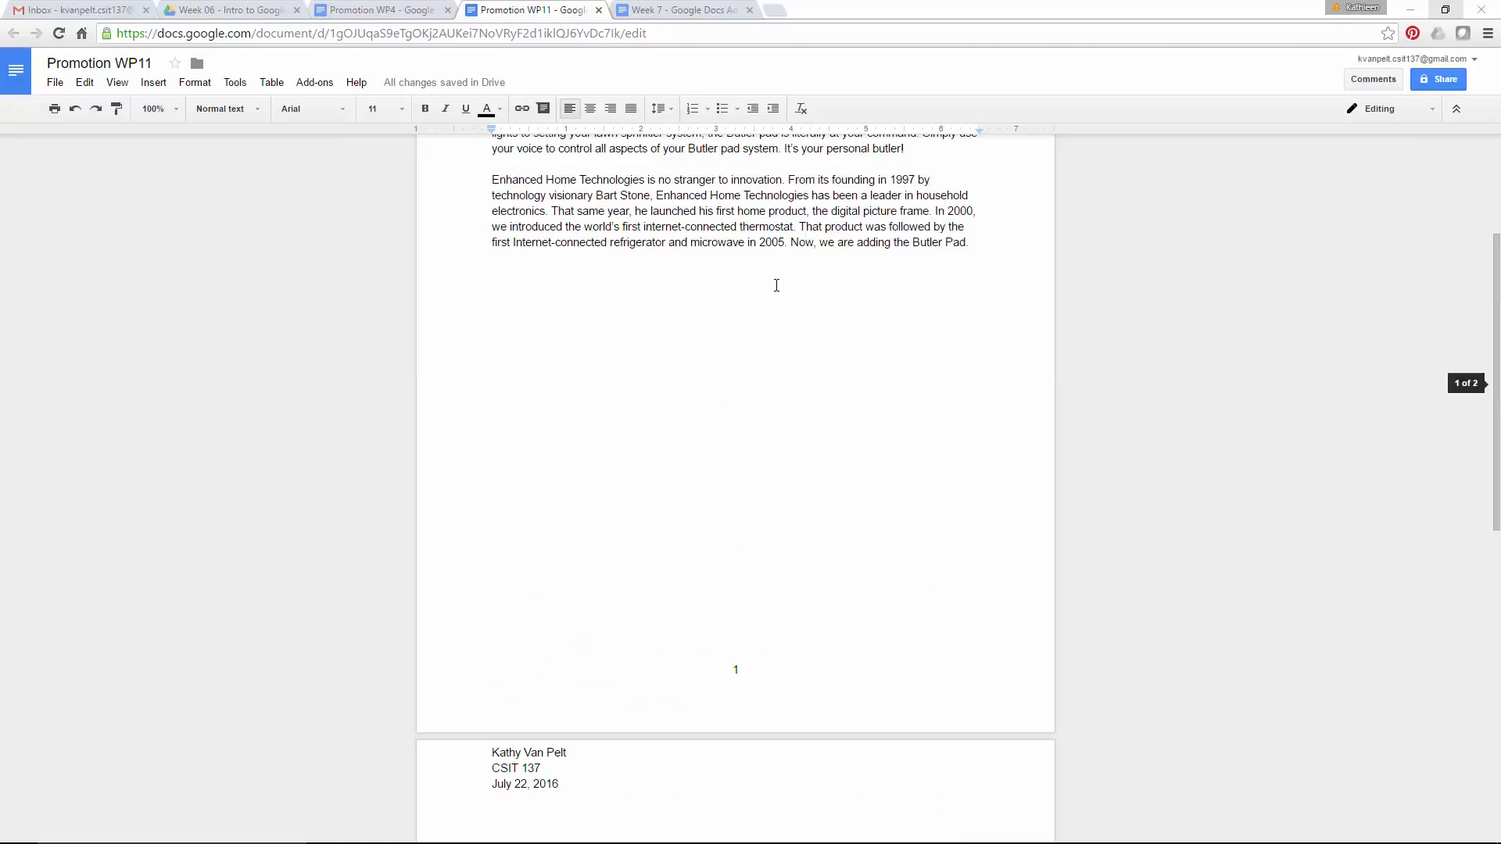
scroll(777, 280, "up", 3)
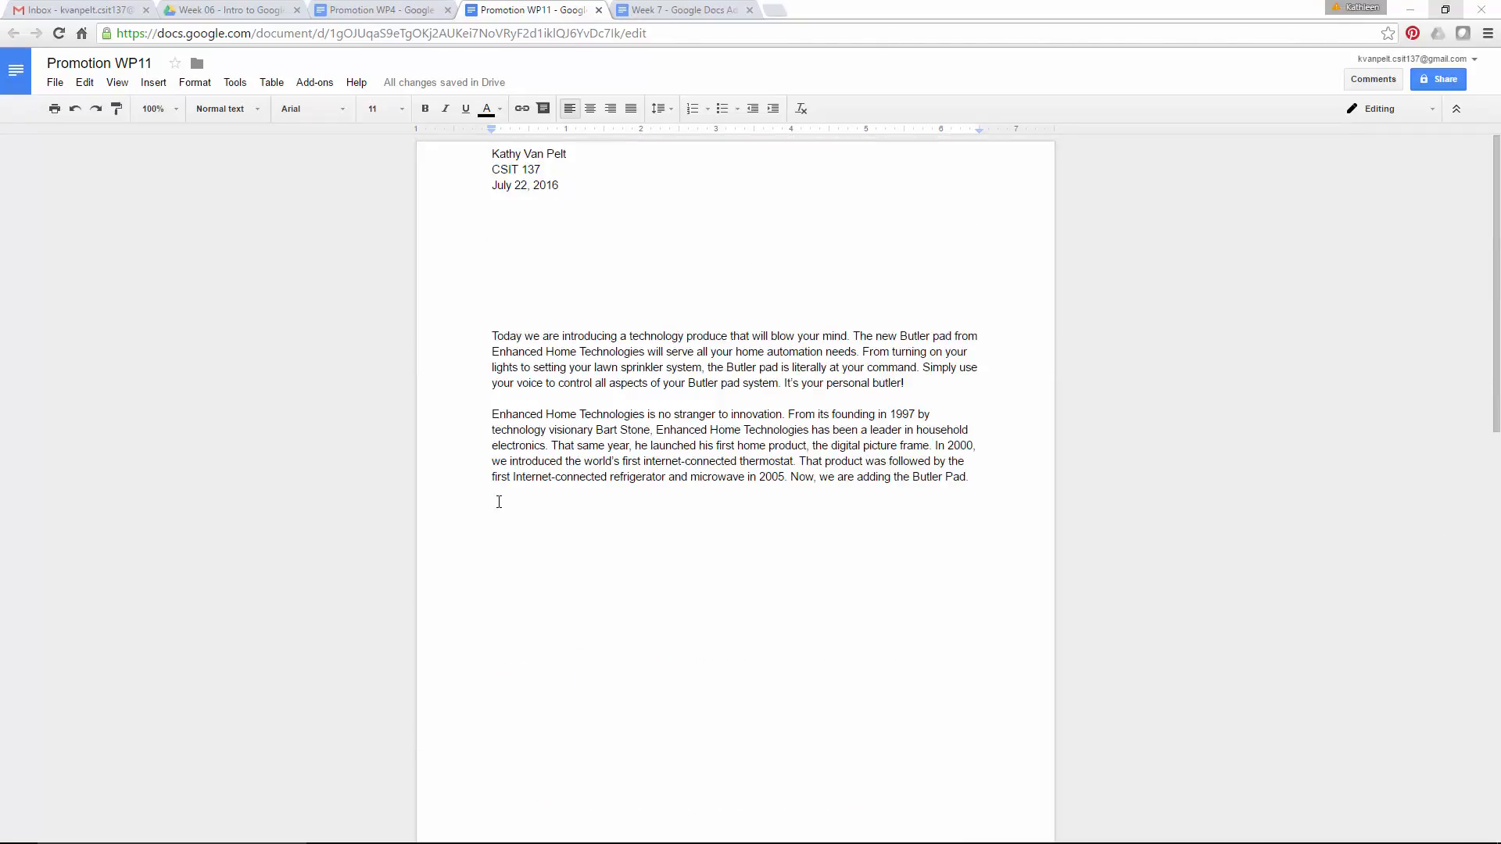
left_click(482, 501)
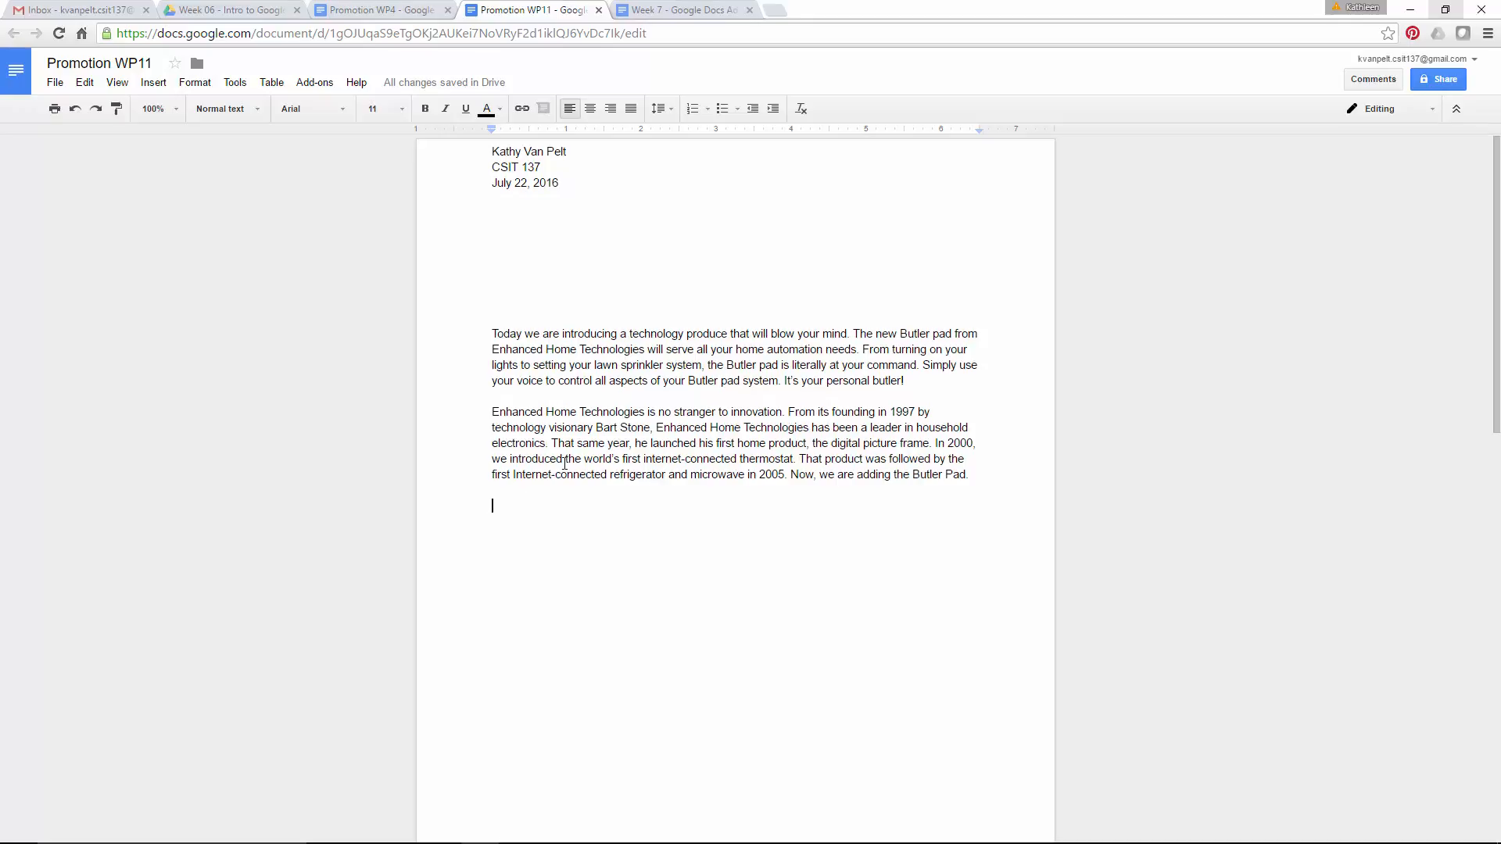
scroll(563, 449, "down", 6)
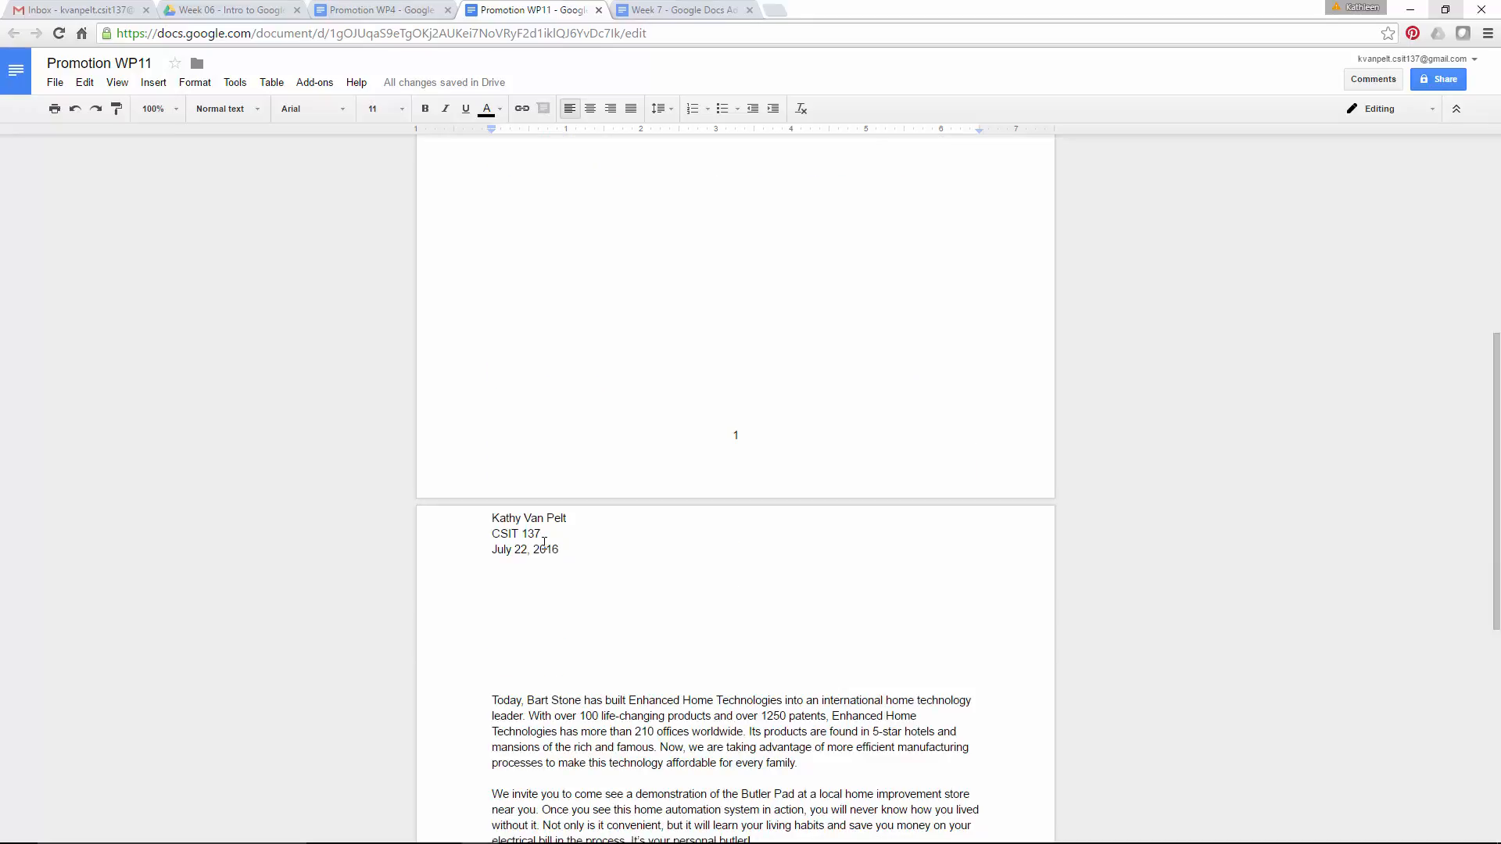
scroll(607, 529, "down", 3)
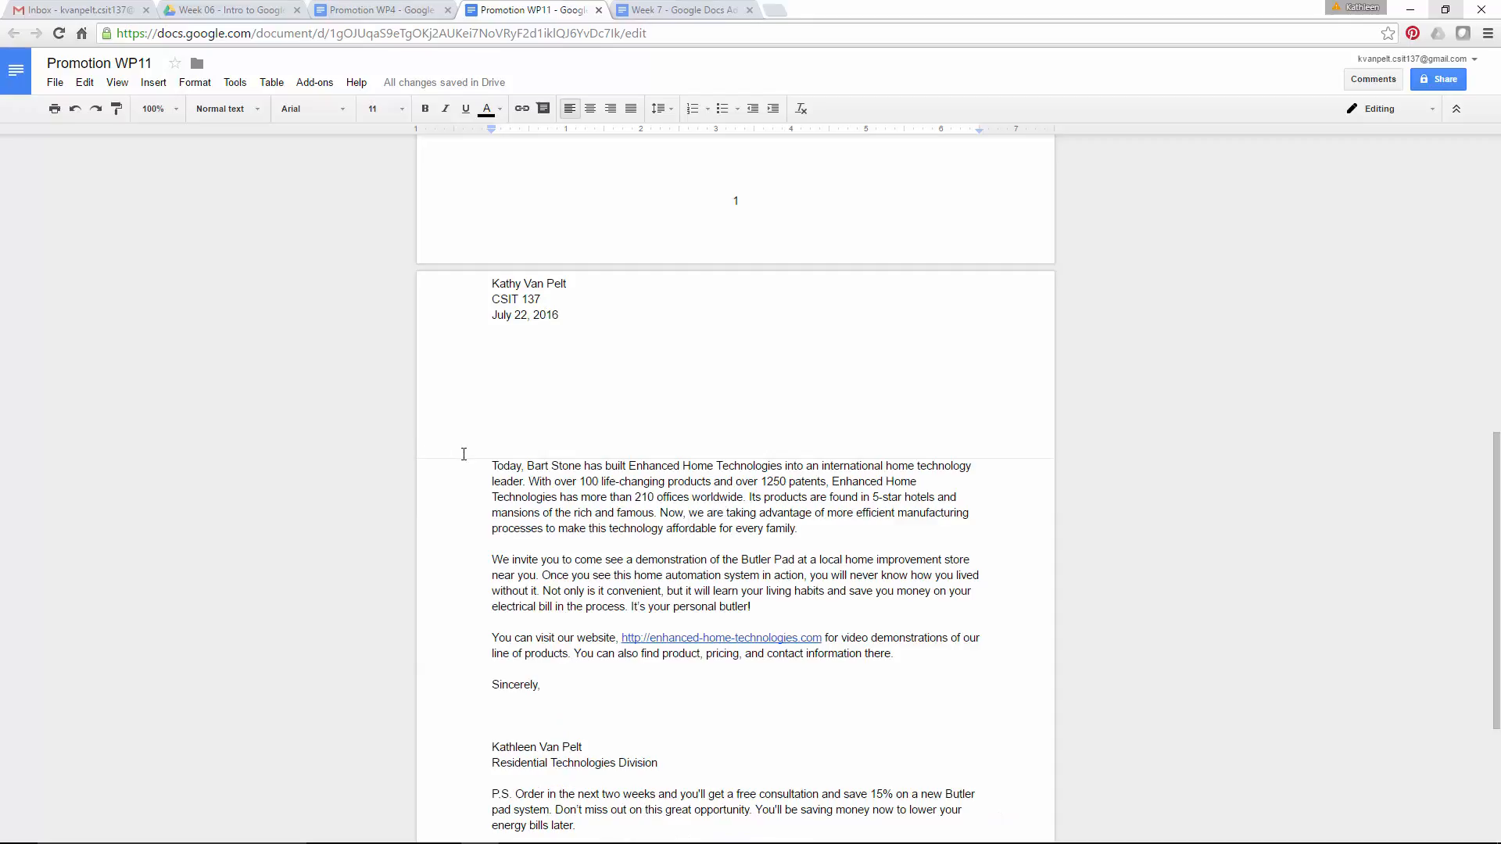
scroll(471, 458, "down", 1)
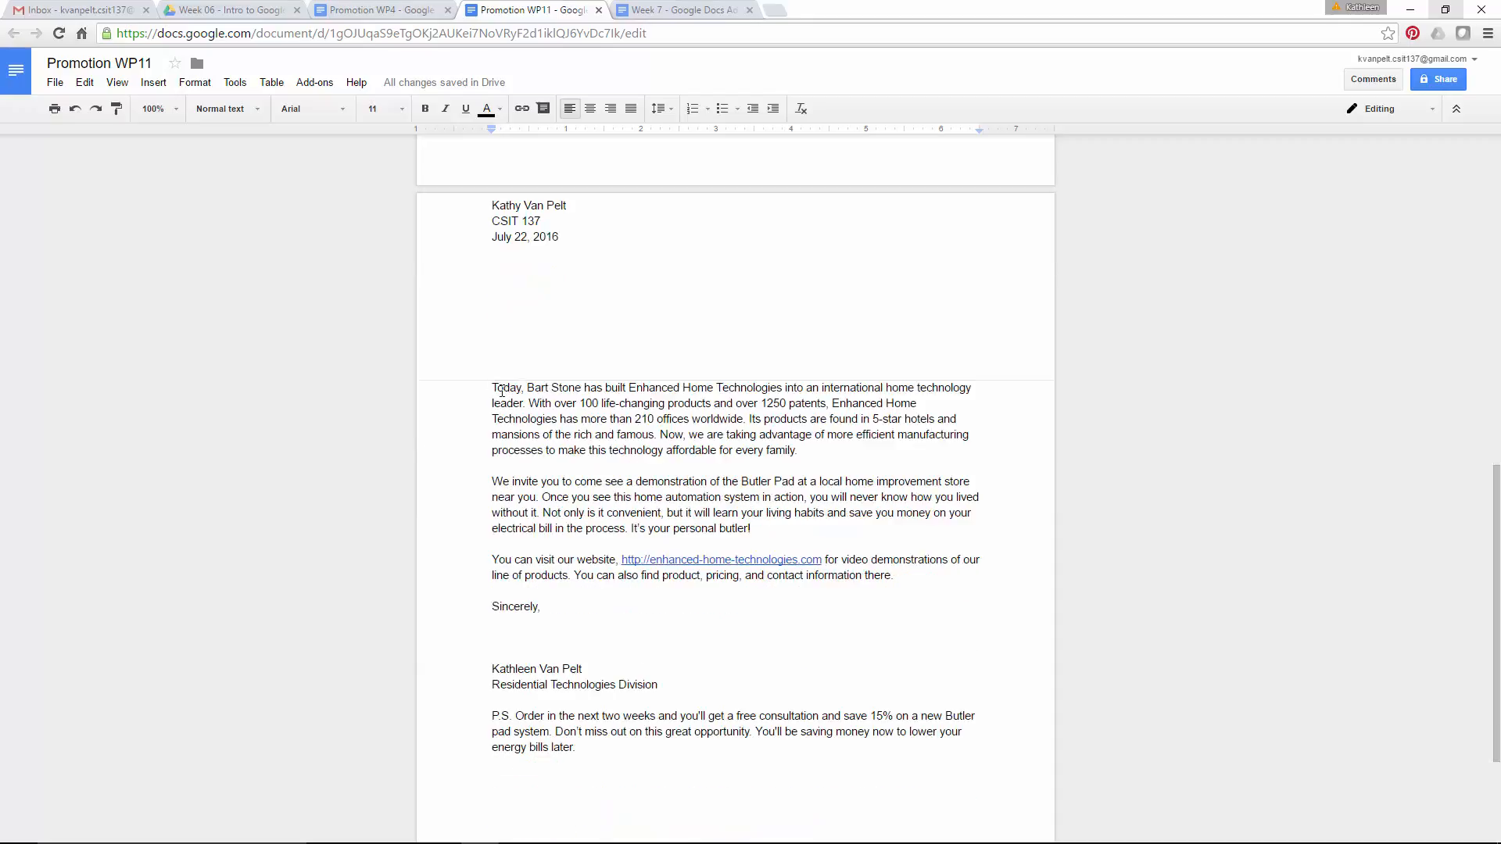
left_click(493, 390)
scroll(646, 572, "down", 2)
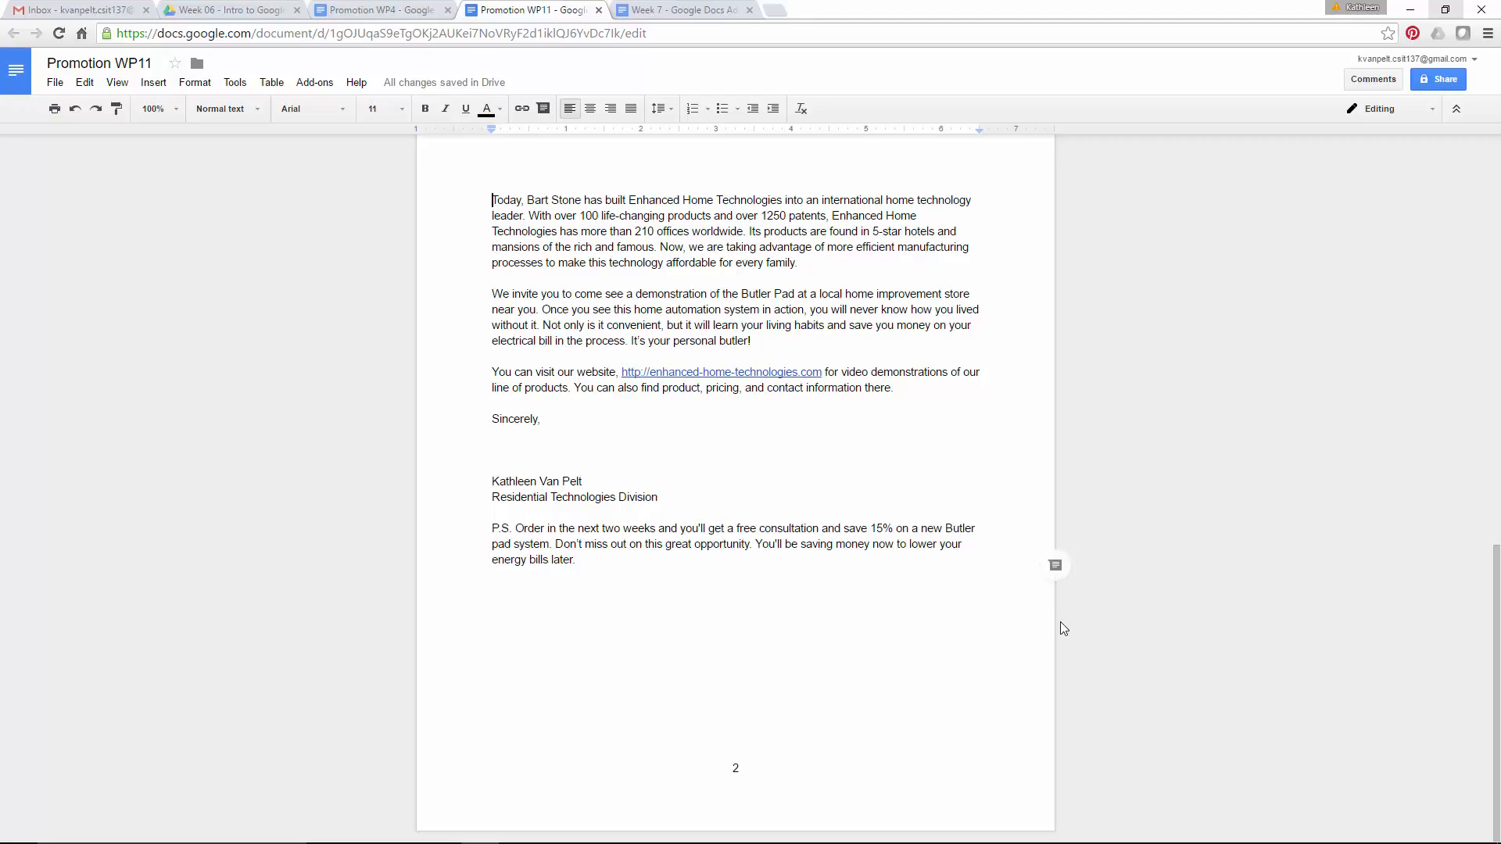
- Add a blank line above the first header line and check the header on both pages
scroll(617, 756, "up", 6)
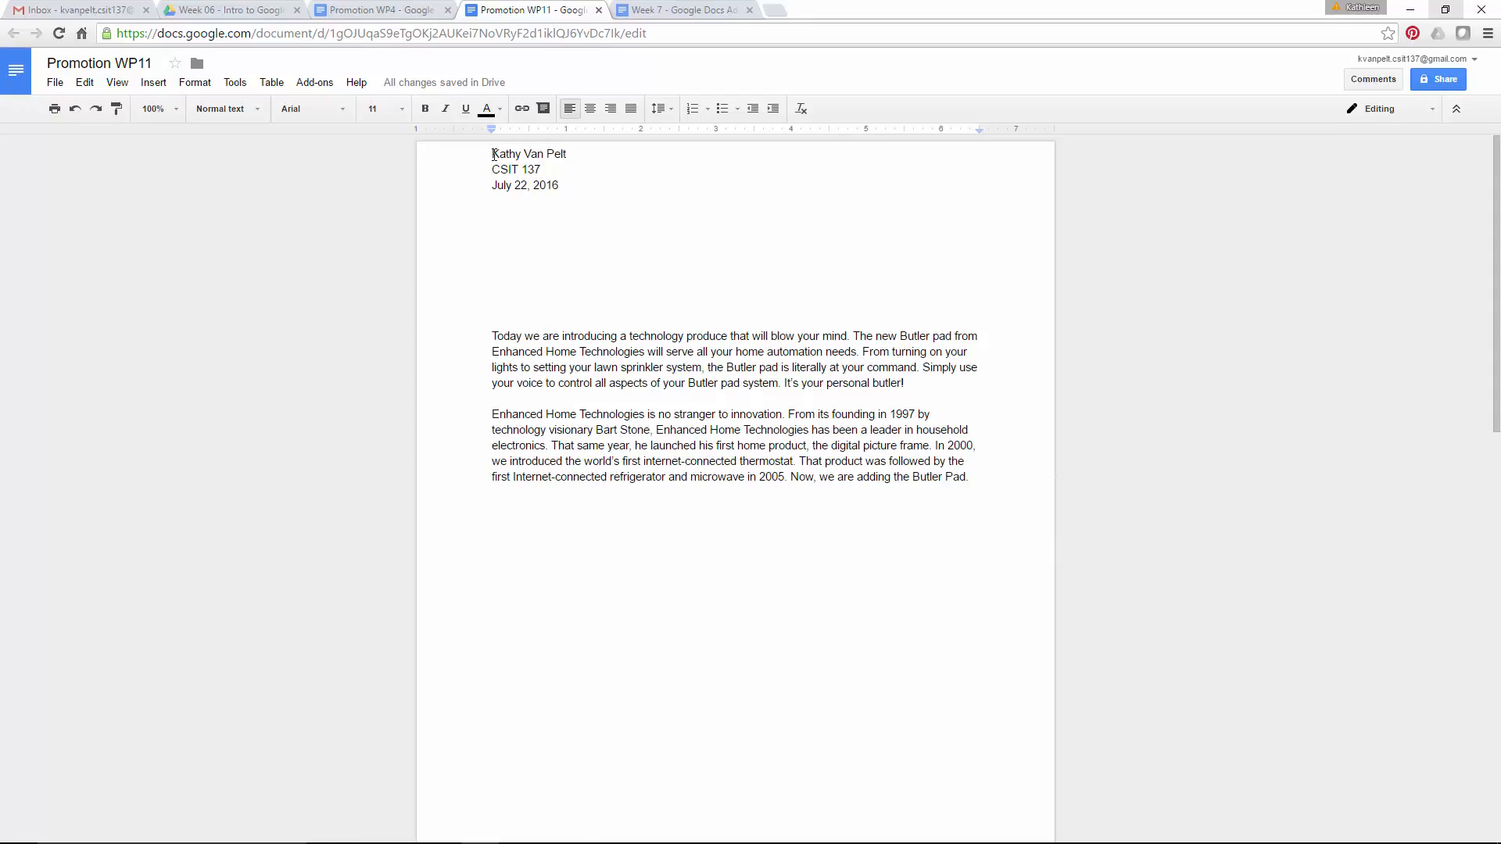
left_click(494, 156)
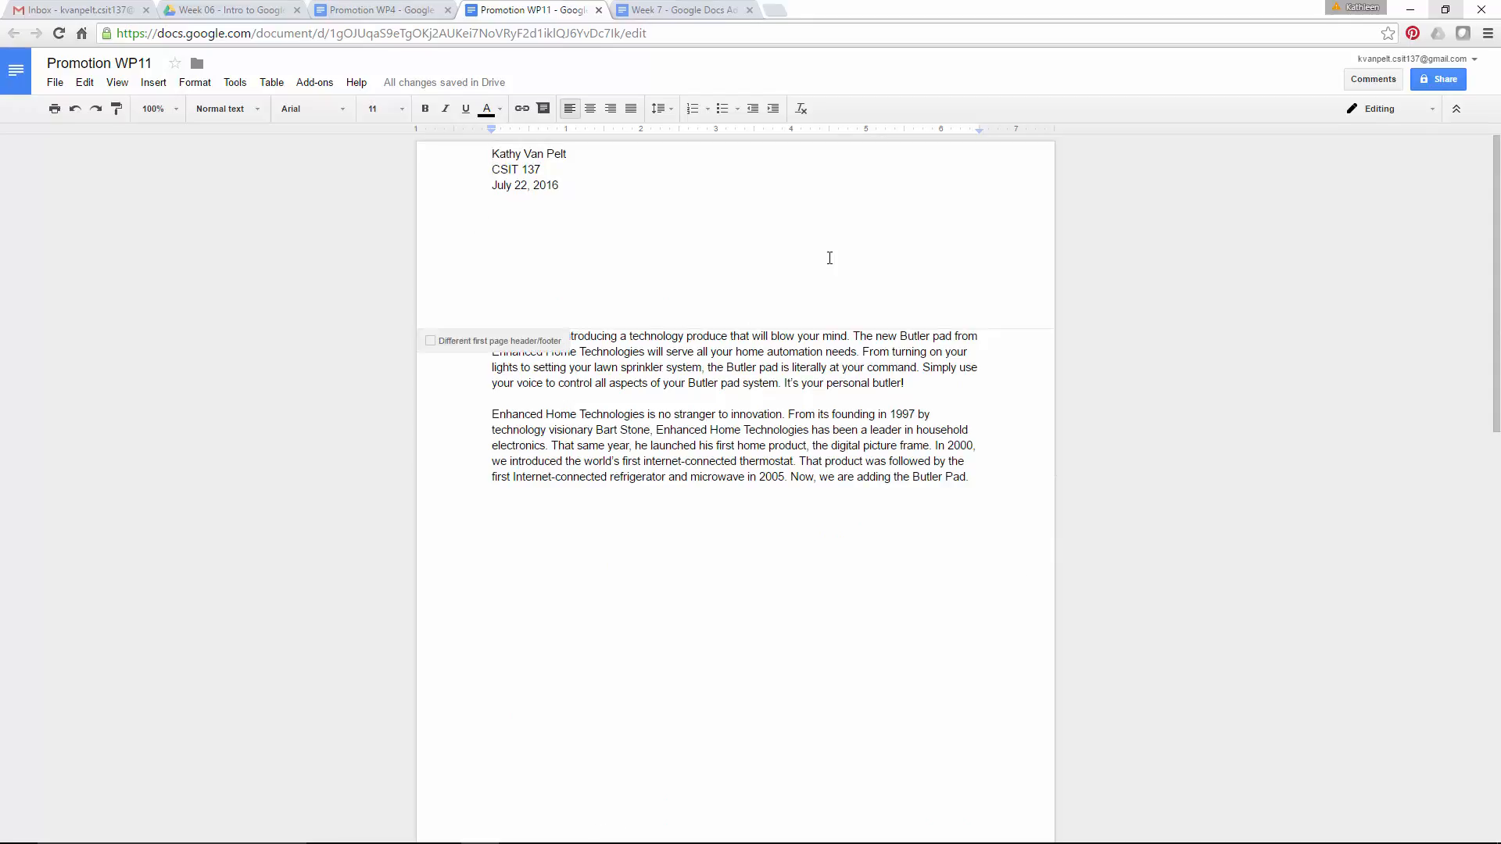
key("Return")
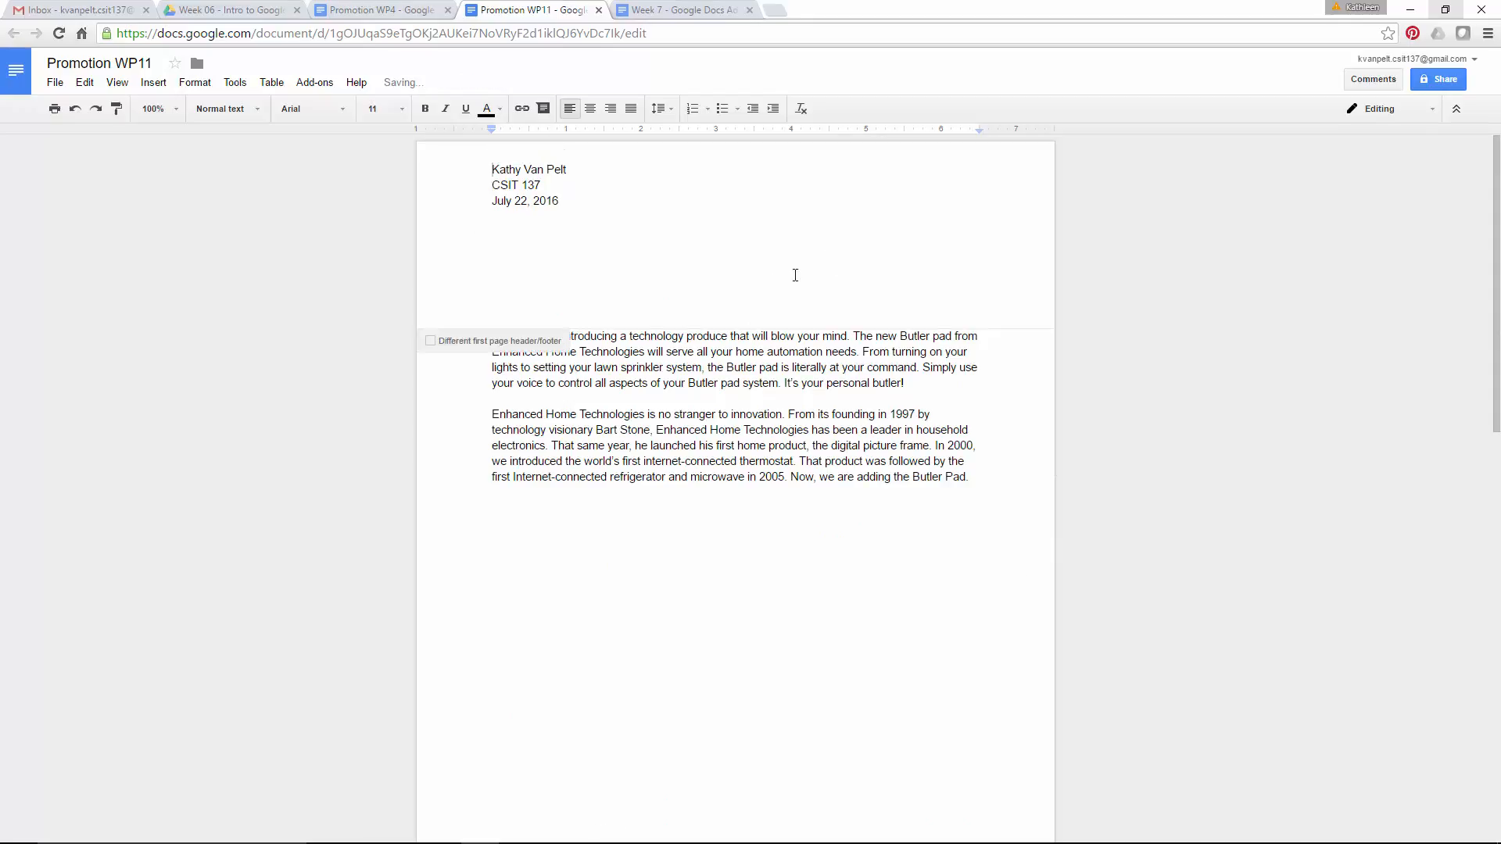
left_click(643, 368)
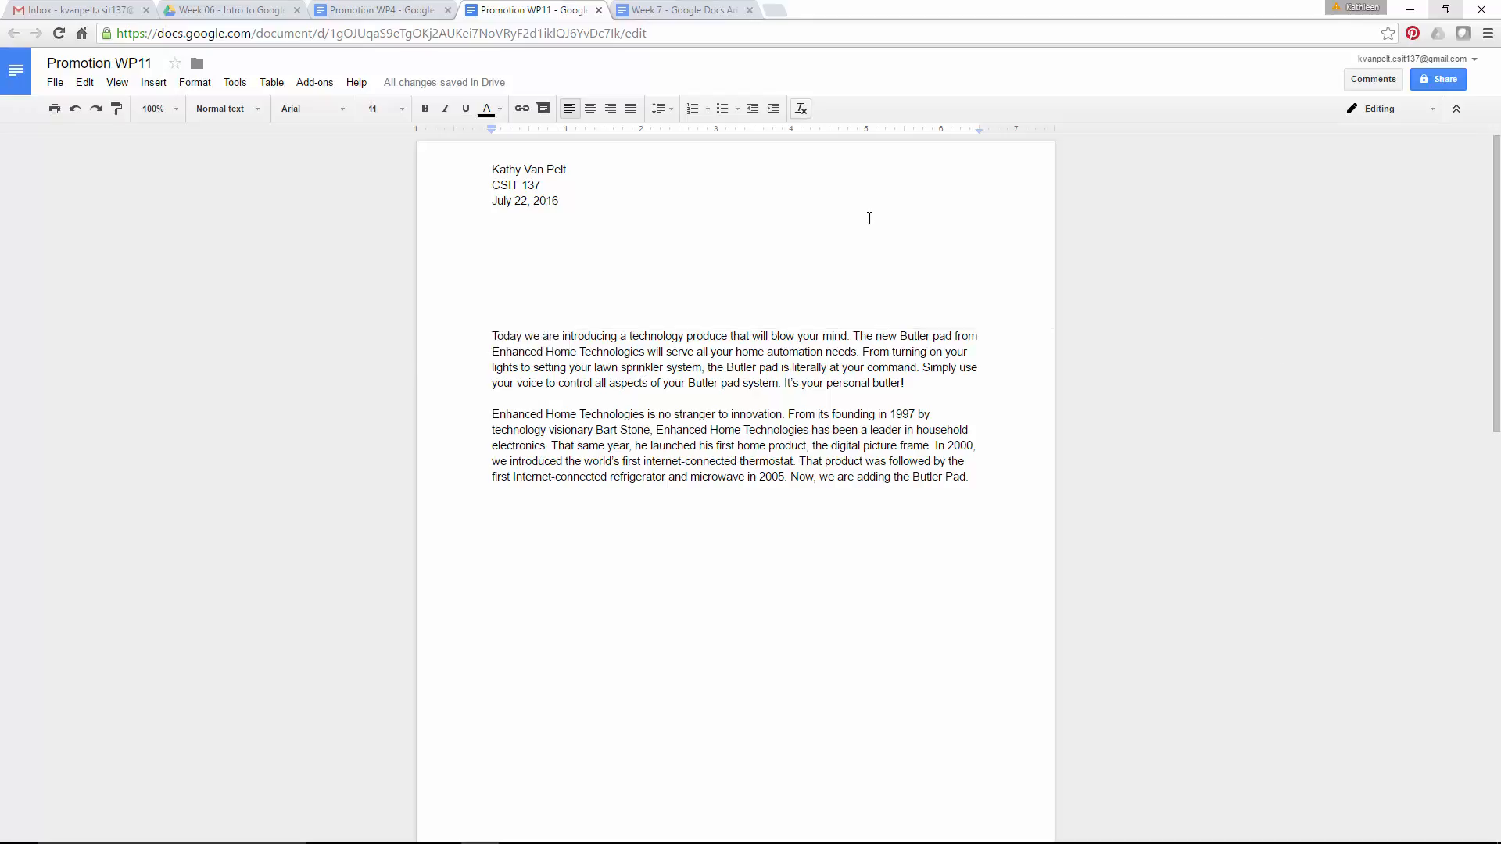
left_click(518, 184)
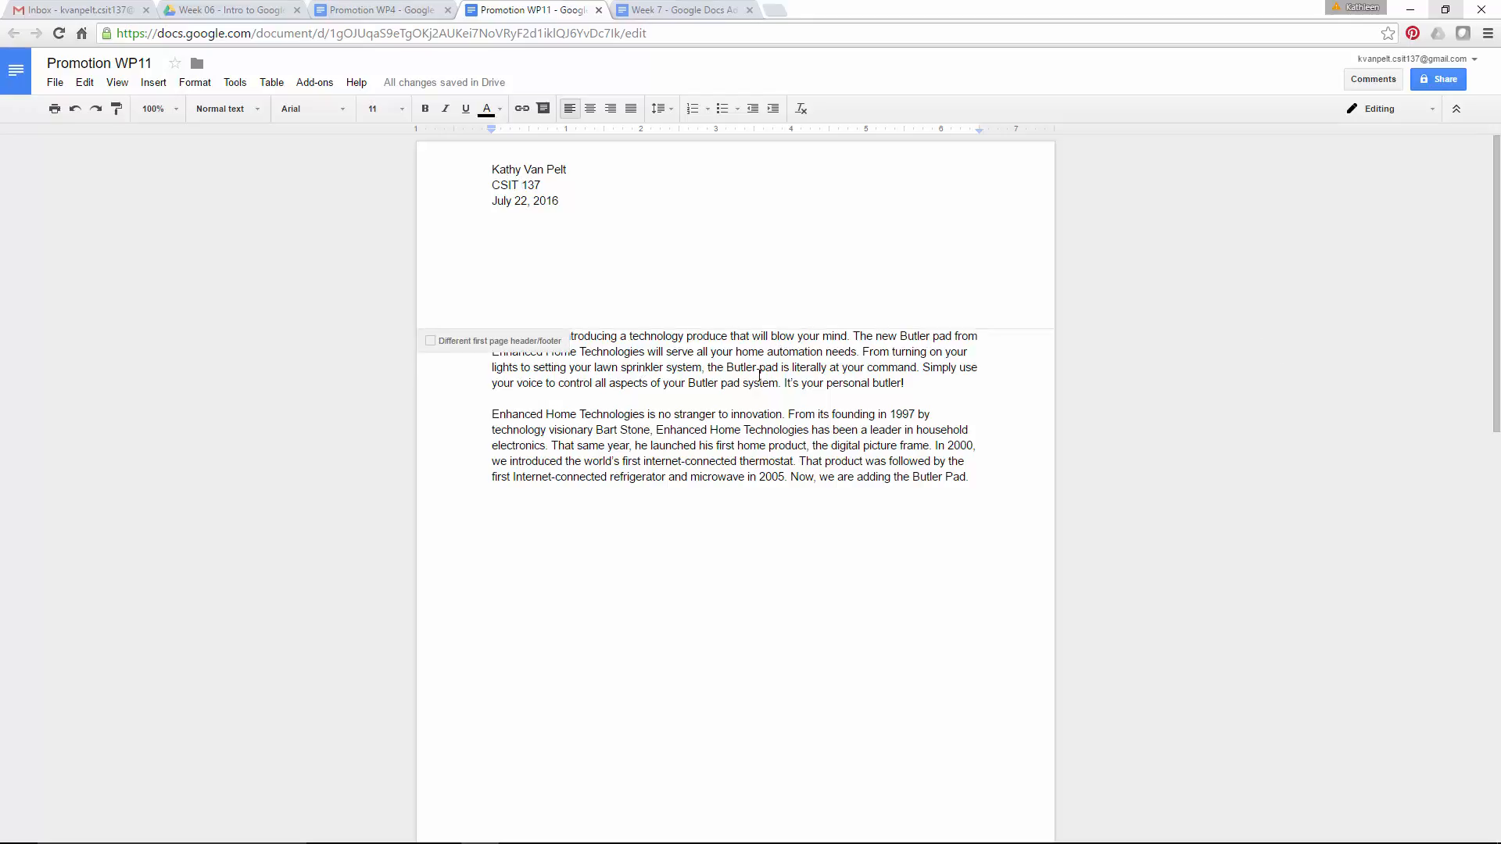
left_click(759, 375)
scroll(757, 365, "down", 10)
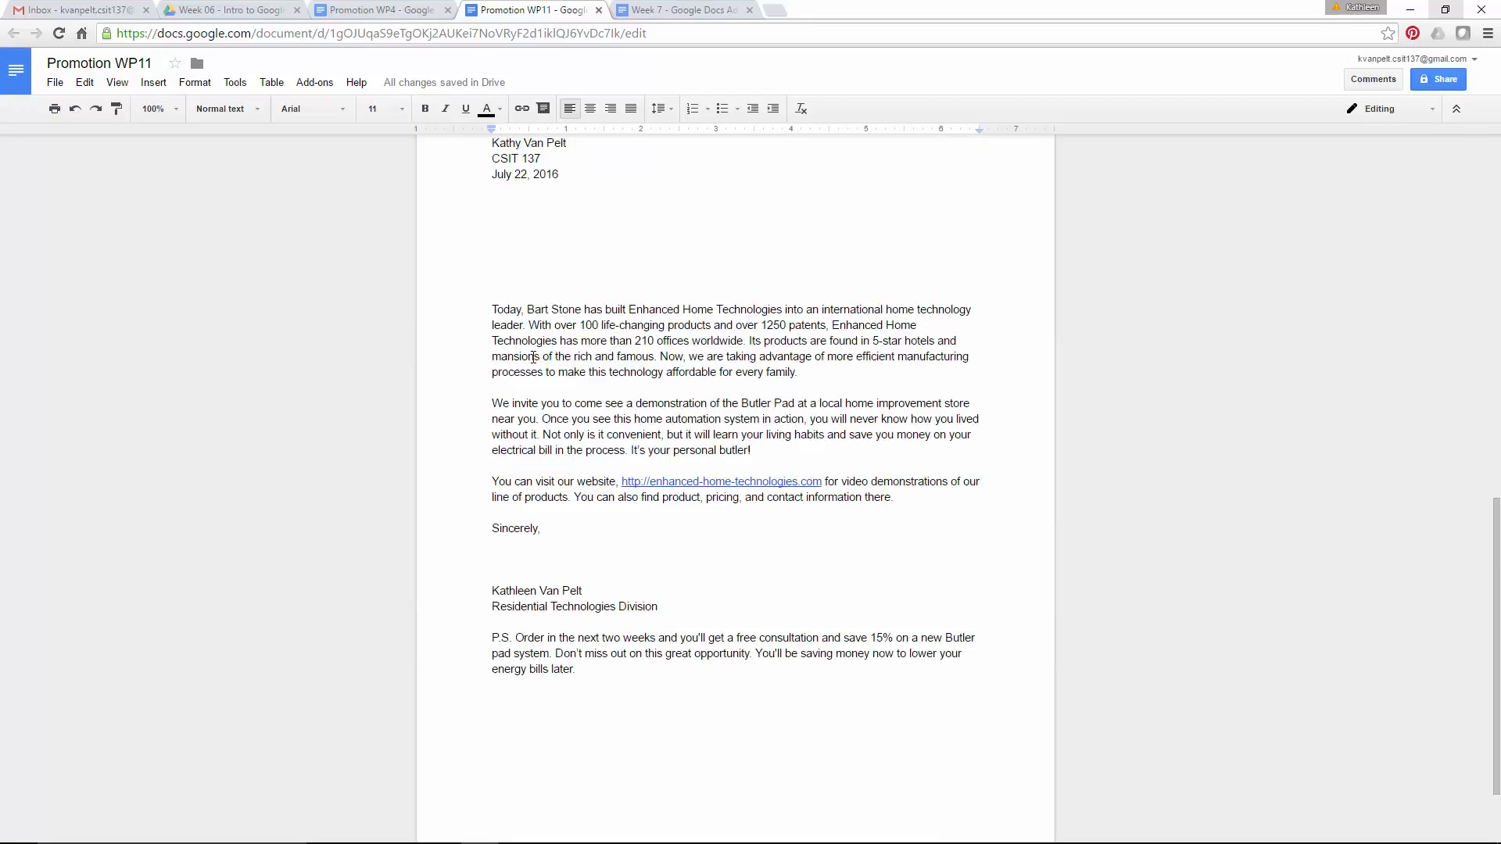
scroll(438, 302, "down", 2)
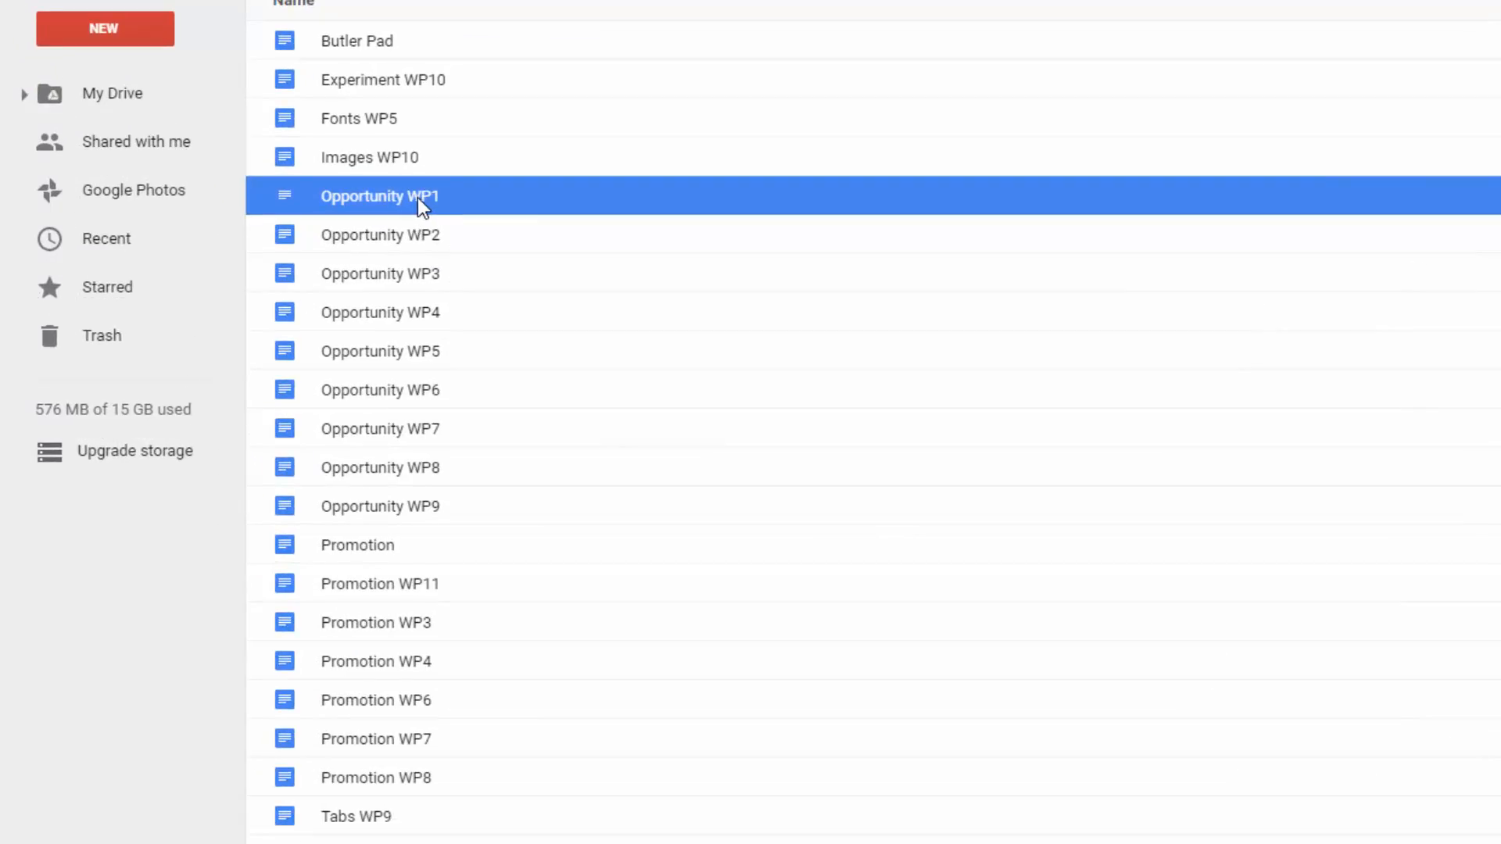
- Open Opportunity WP1 from the Google Drive file list and make a copy of it named Opportunity WP11
double_click(419, 200)
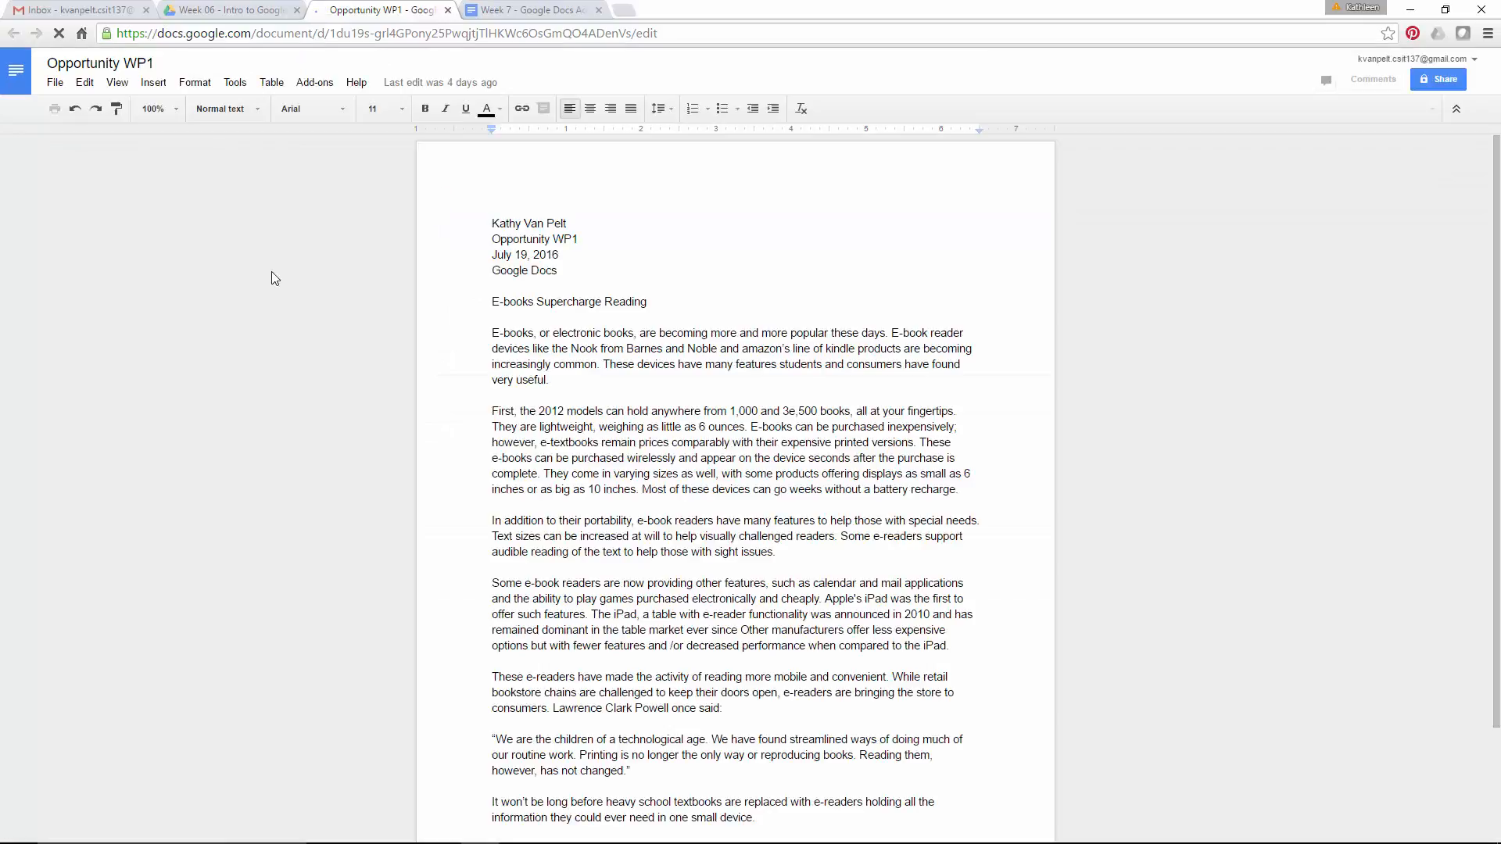
left_click(56, 84)
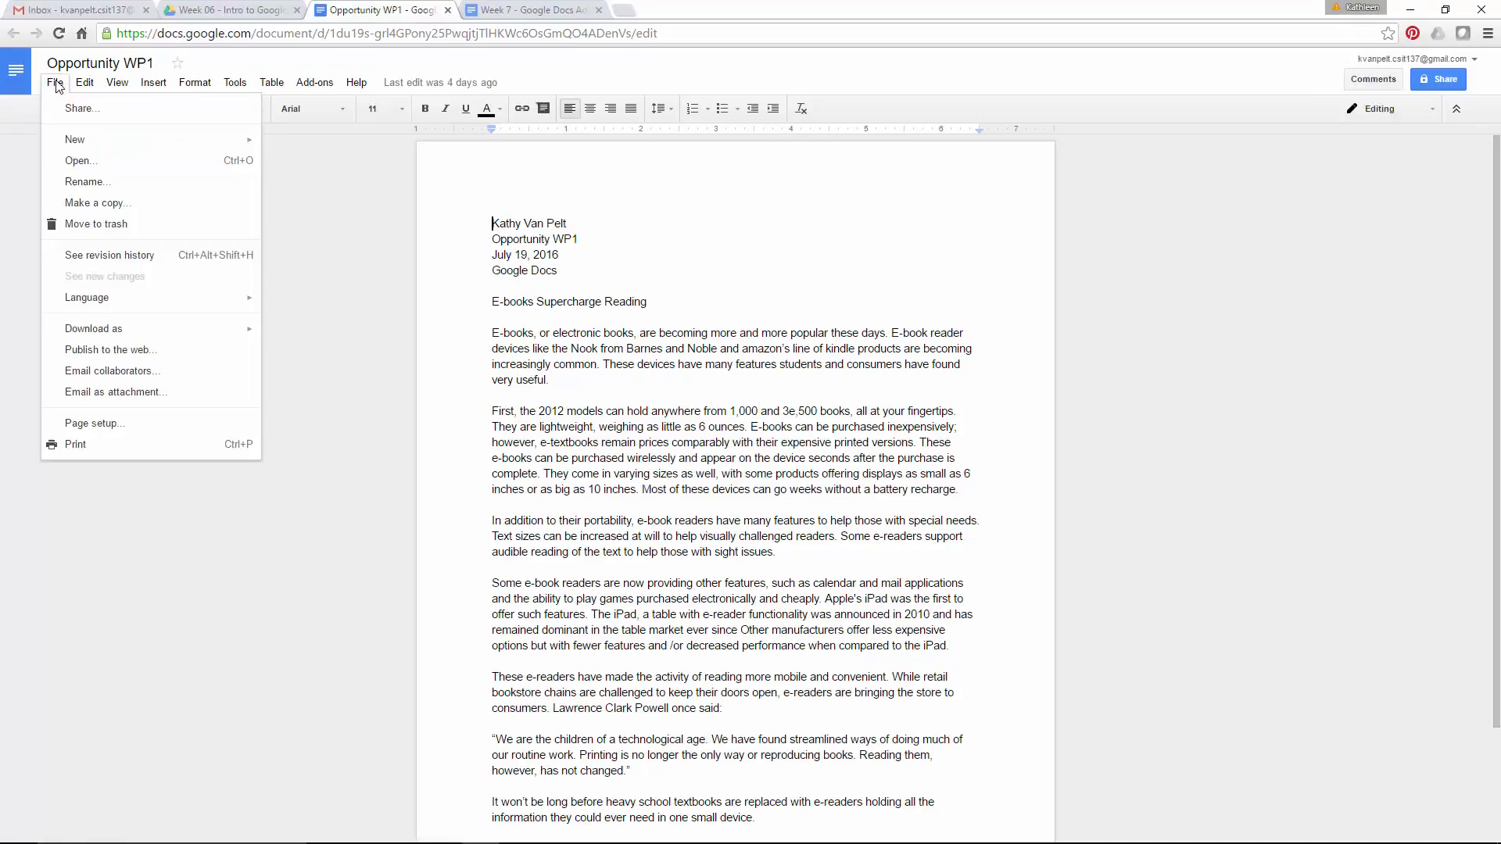
left_click(105, 205)
left_click(785, 406)
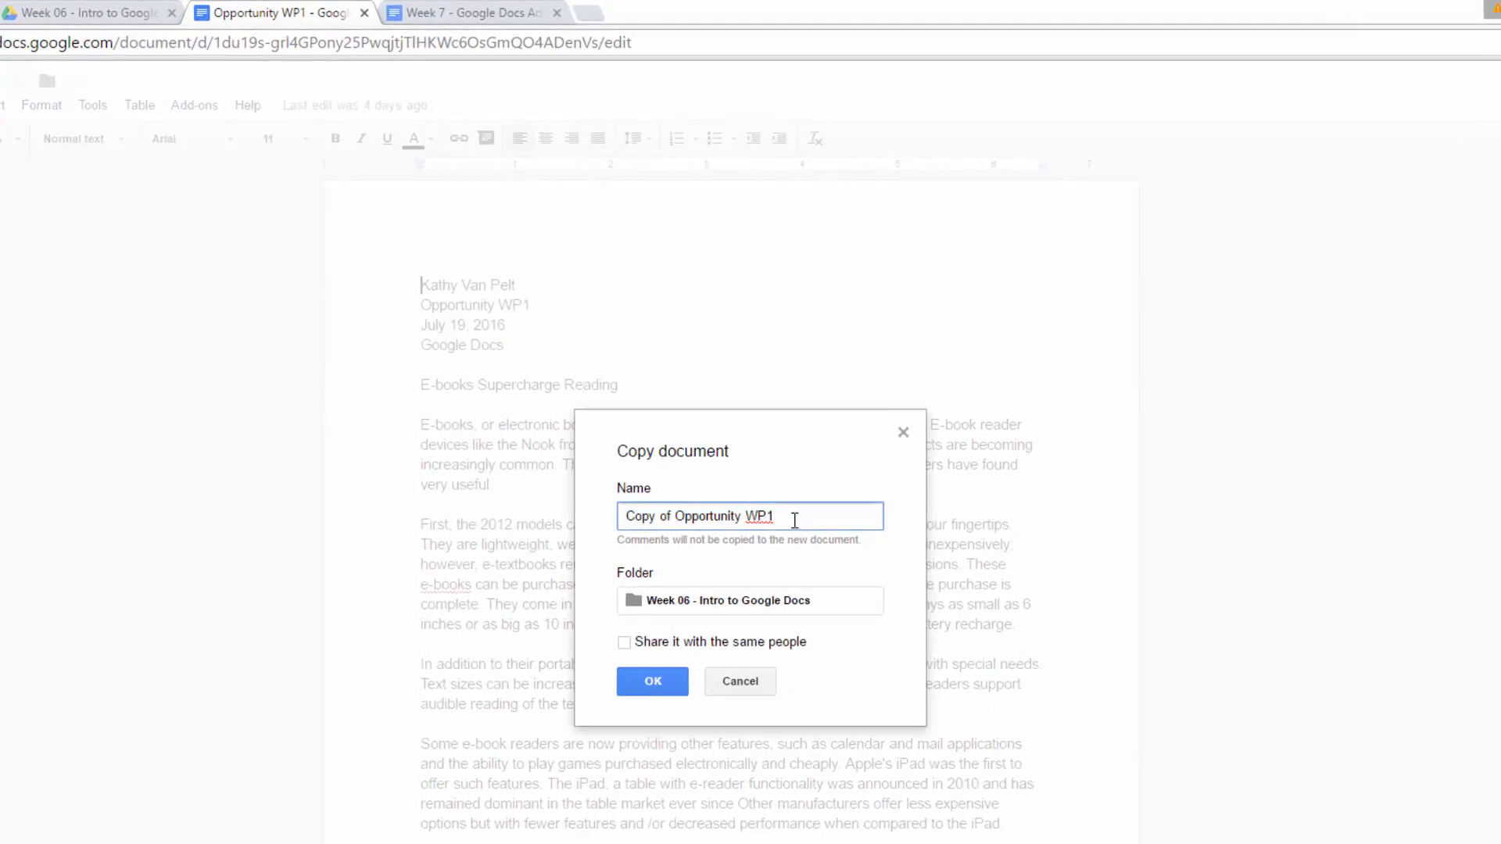
type("1")
left_click(641, 689)
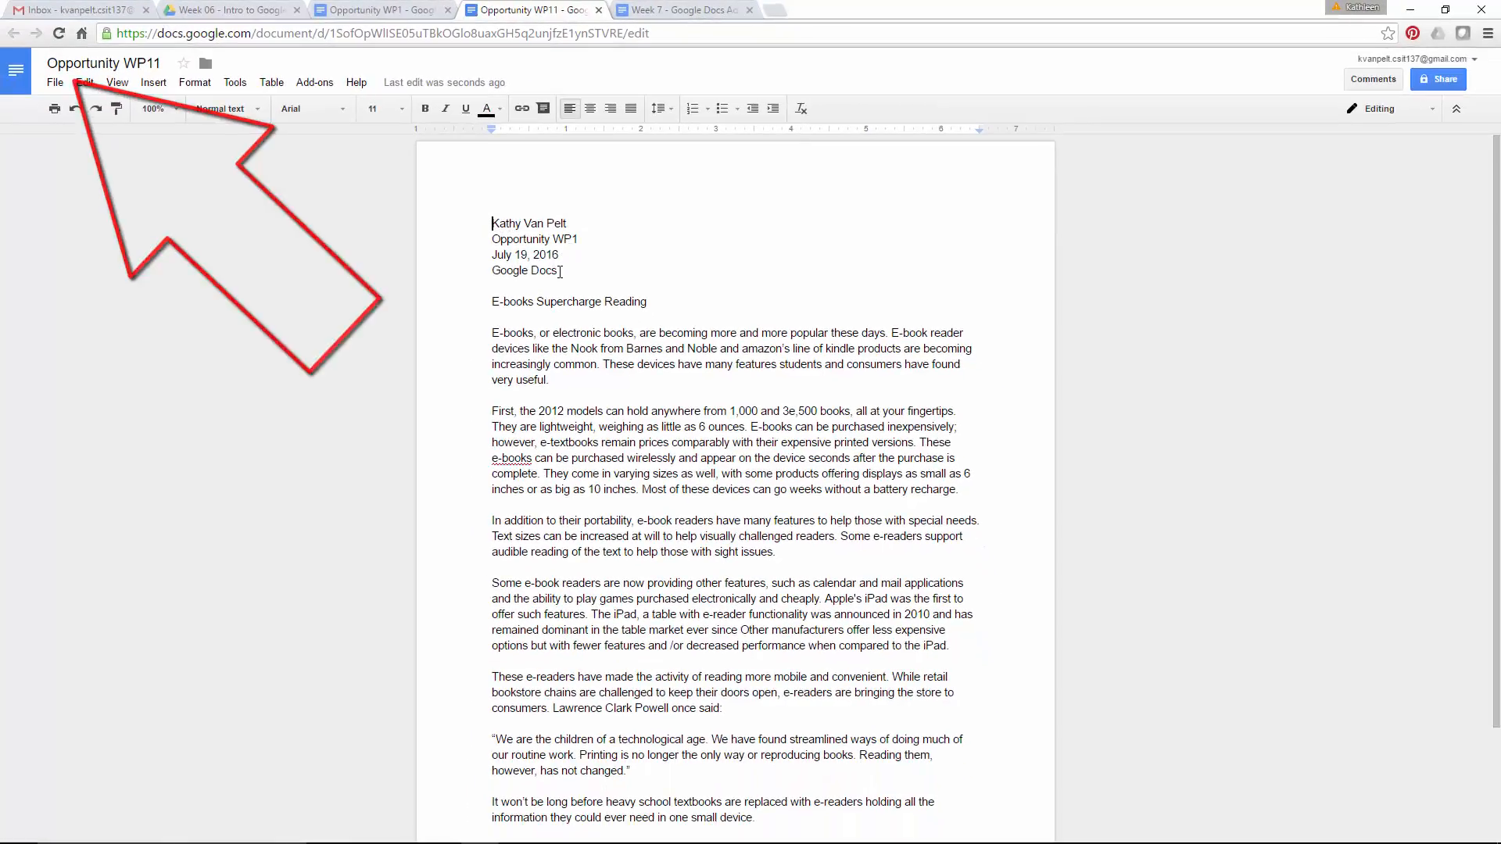
- Move the four heading lines, from the author name through "Google Docs", out of the body into a new page header
left_click_drag(560, 271, 493, 223)
key("ctrl+c")
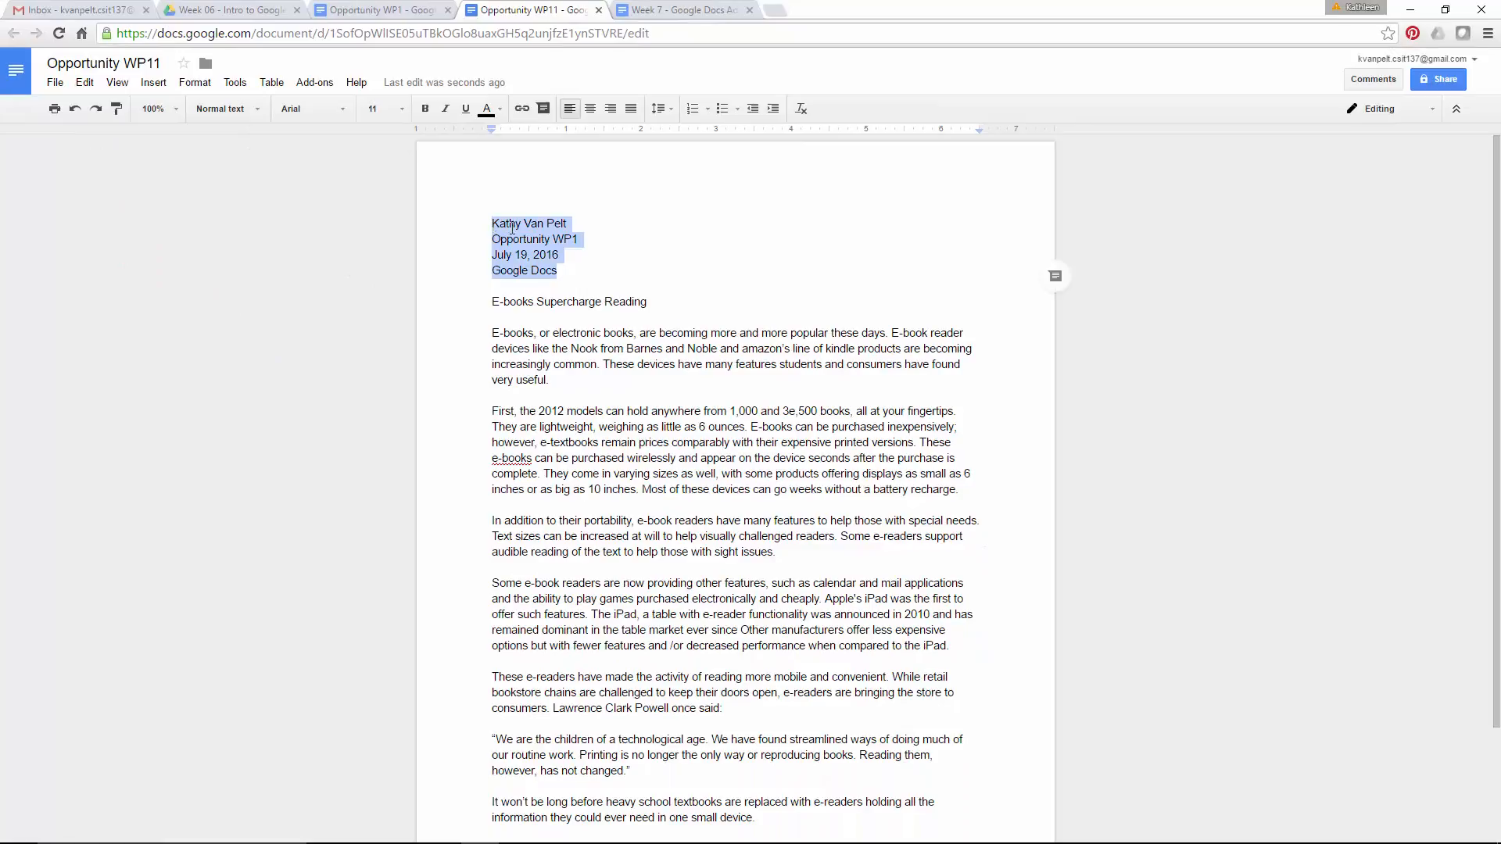
left_click(96, 86)
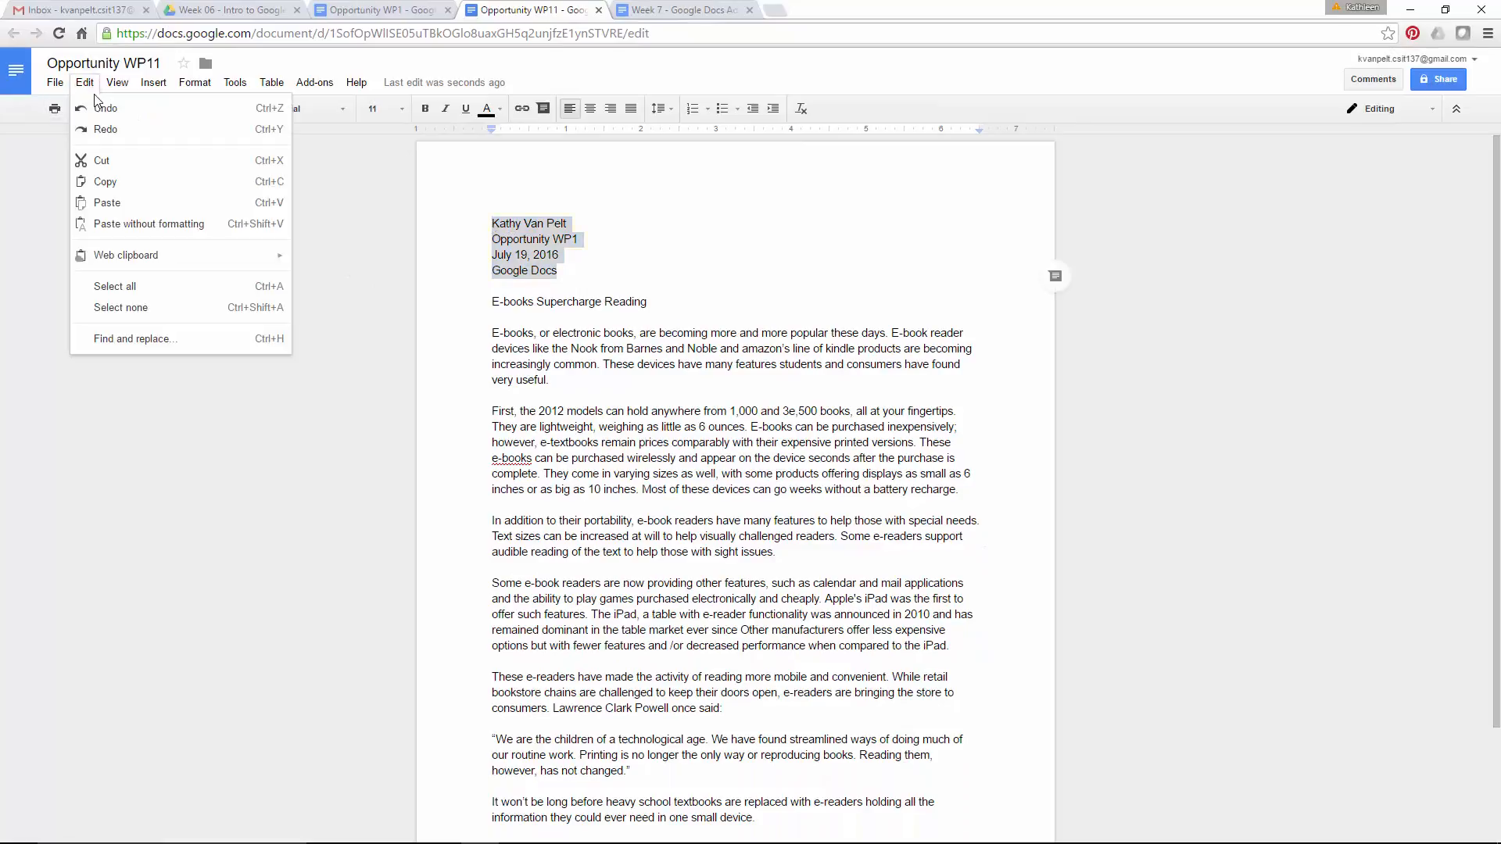
left_click(108, 162)
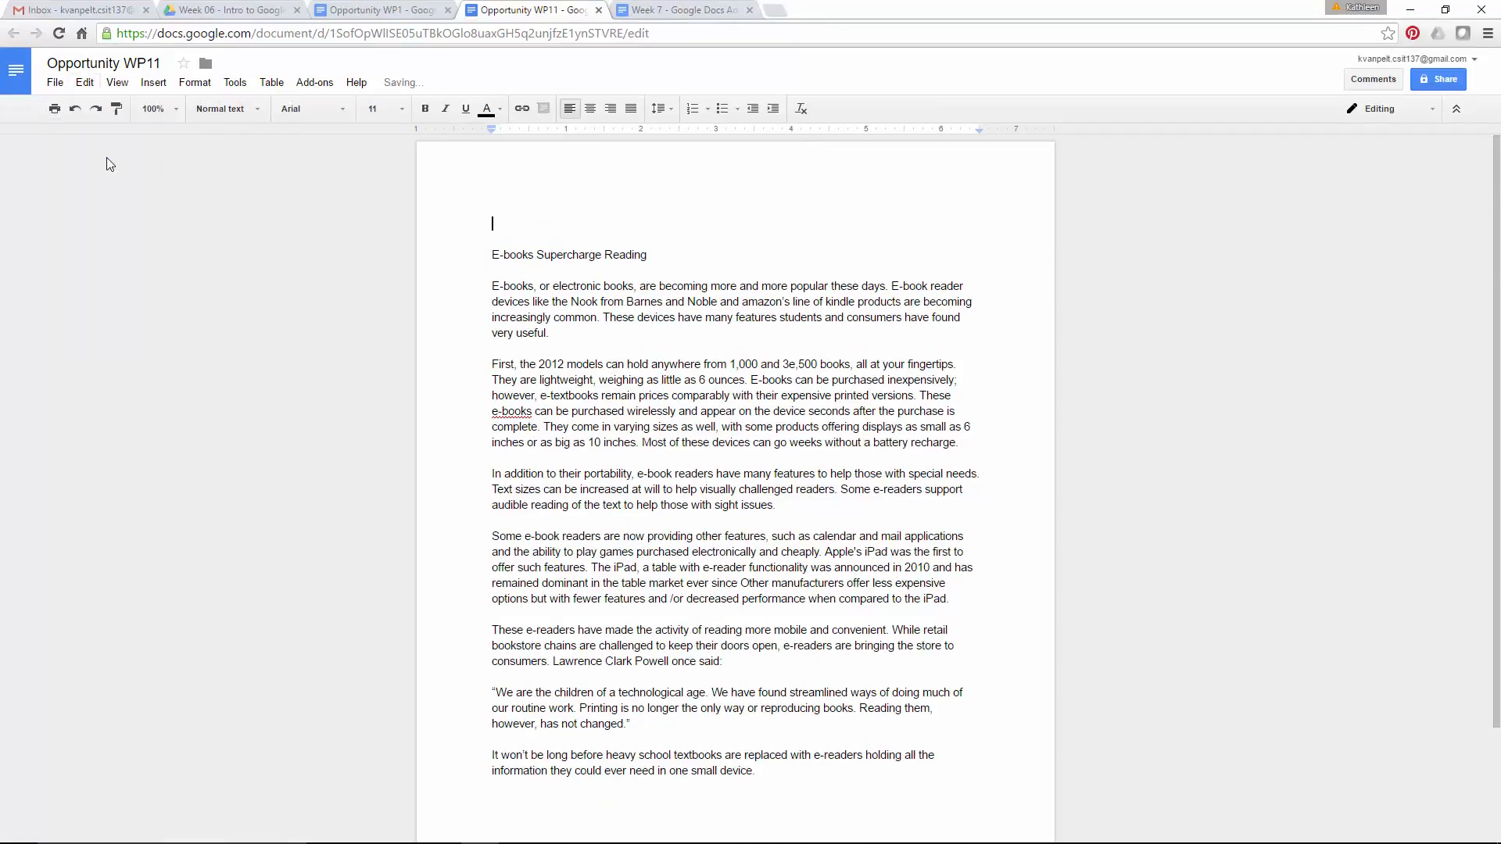
left_click(152, 84)
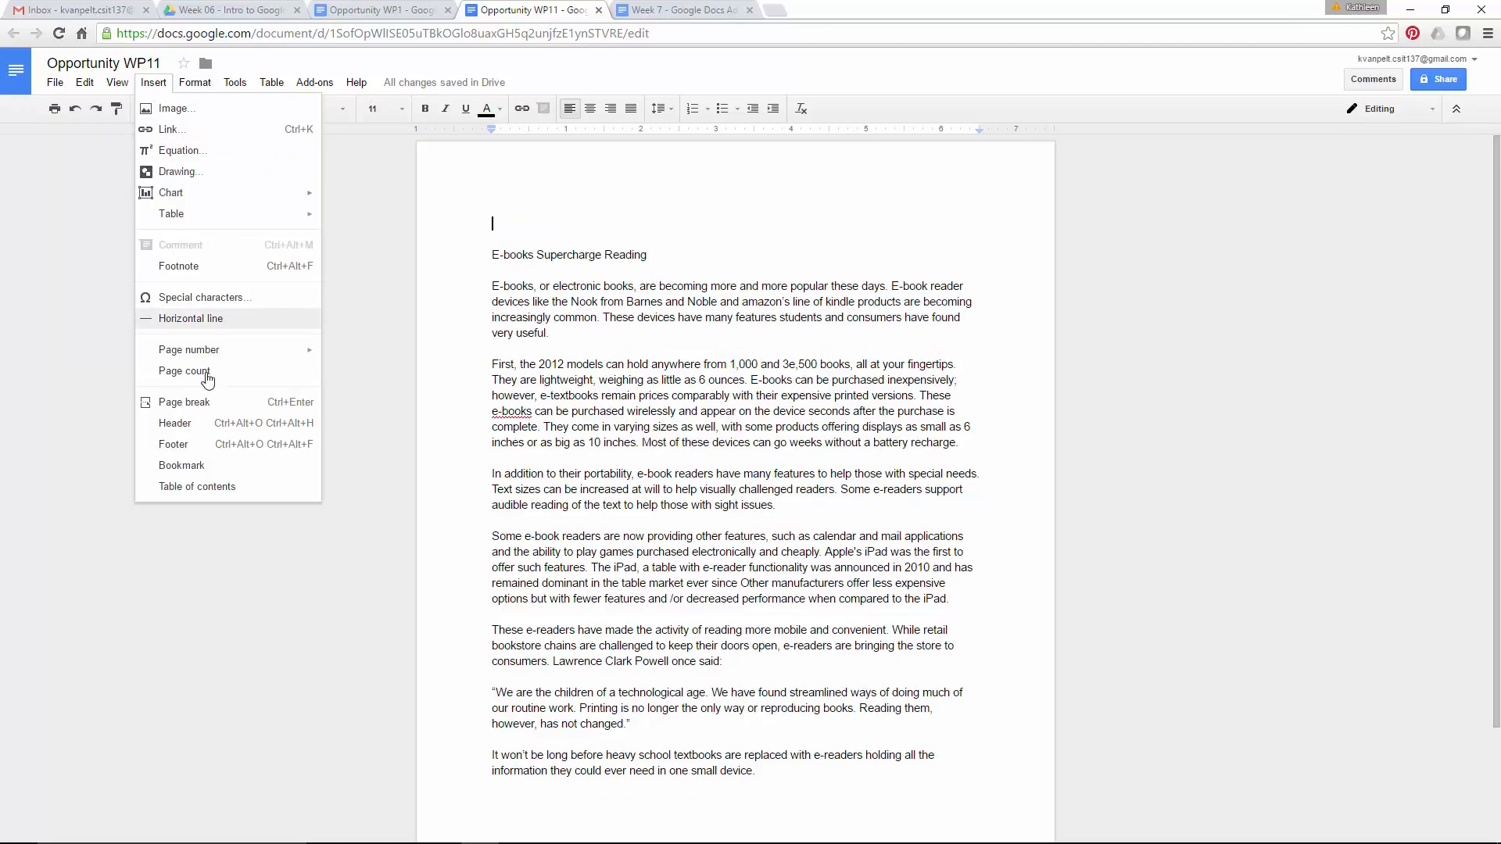
left_click(188, 423)
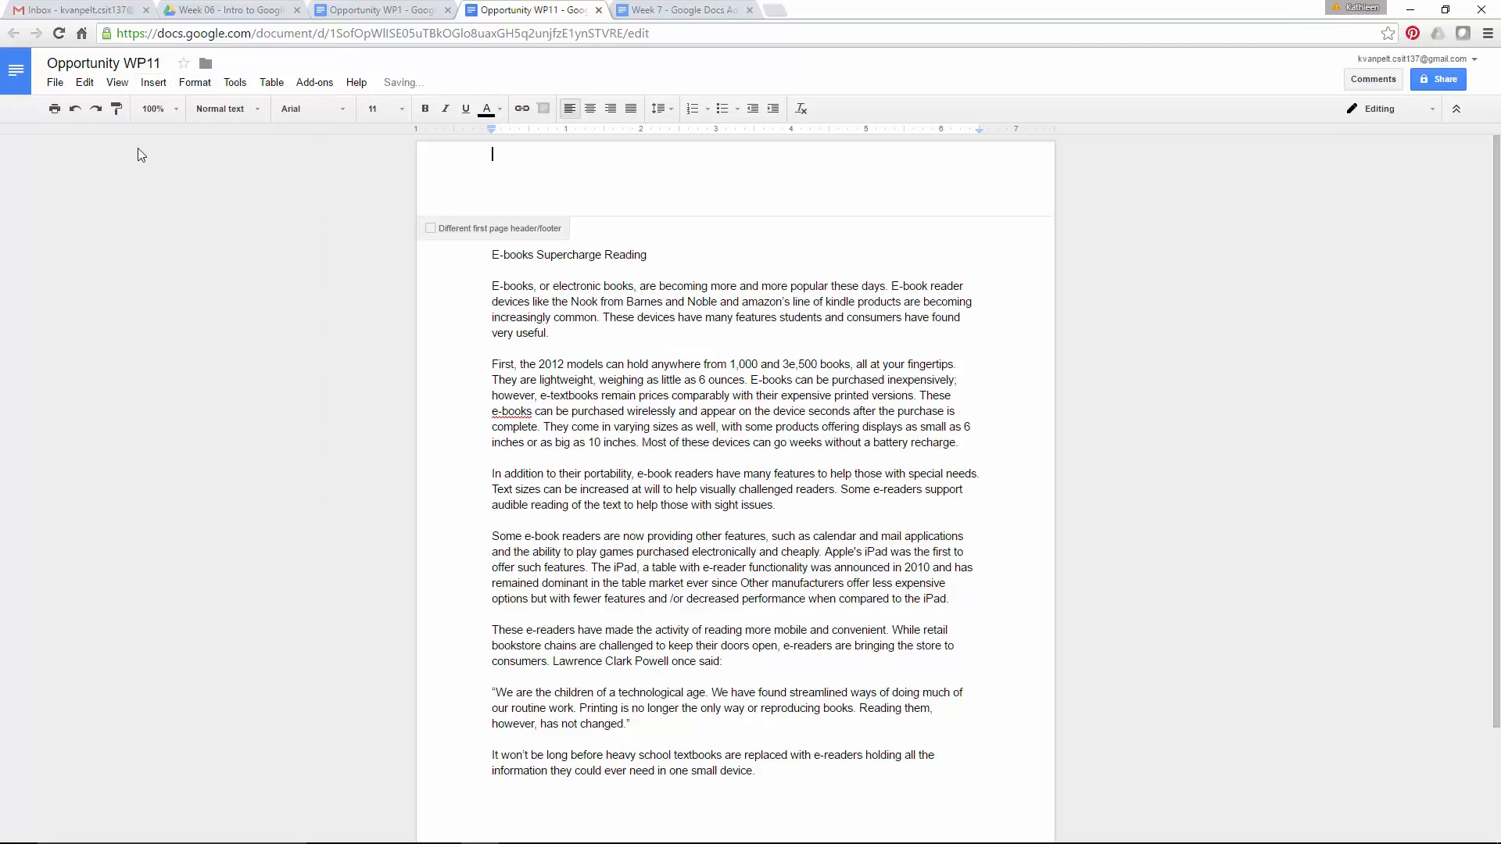
left_click(85, 82)
left_click(106, 203)
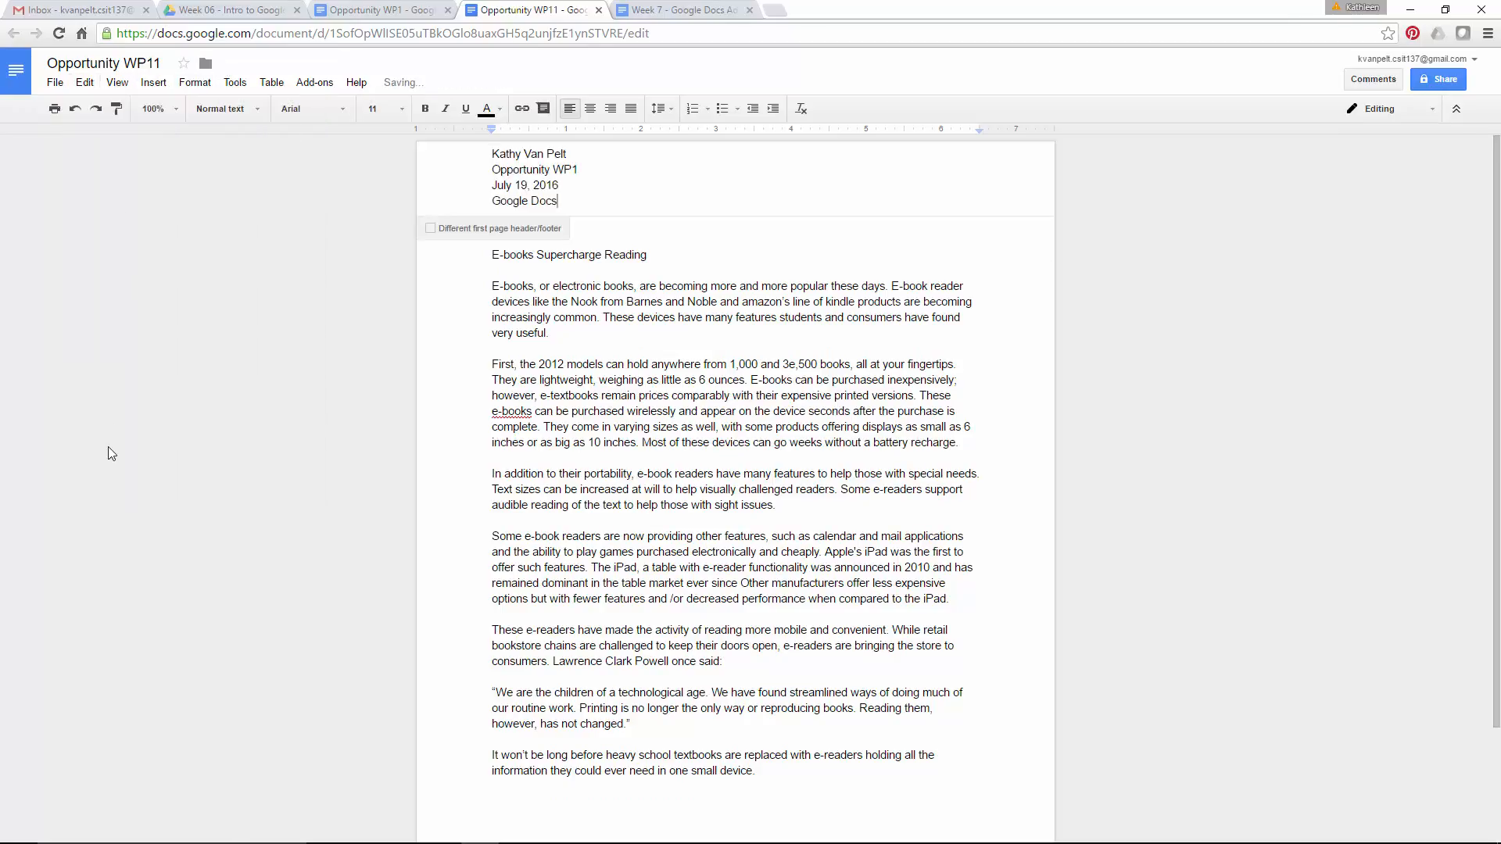
- Add two blank lines above the header text and change the header date to July 22, 2016
left_click(492, 153)
key("Return")
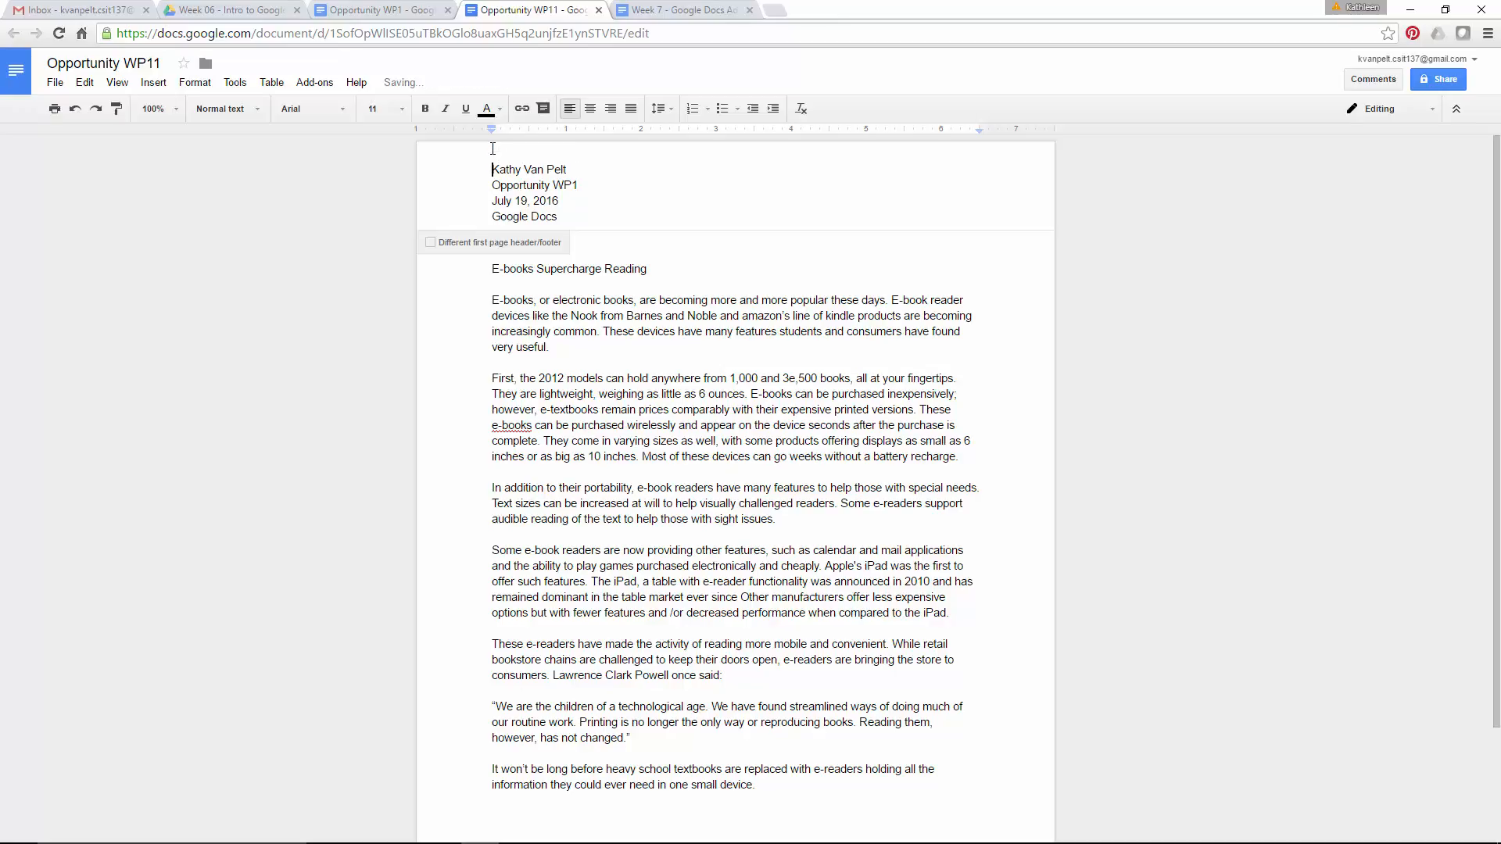
key("Return")
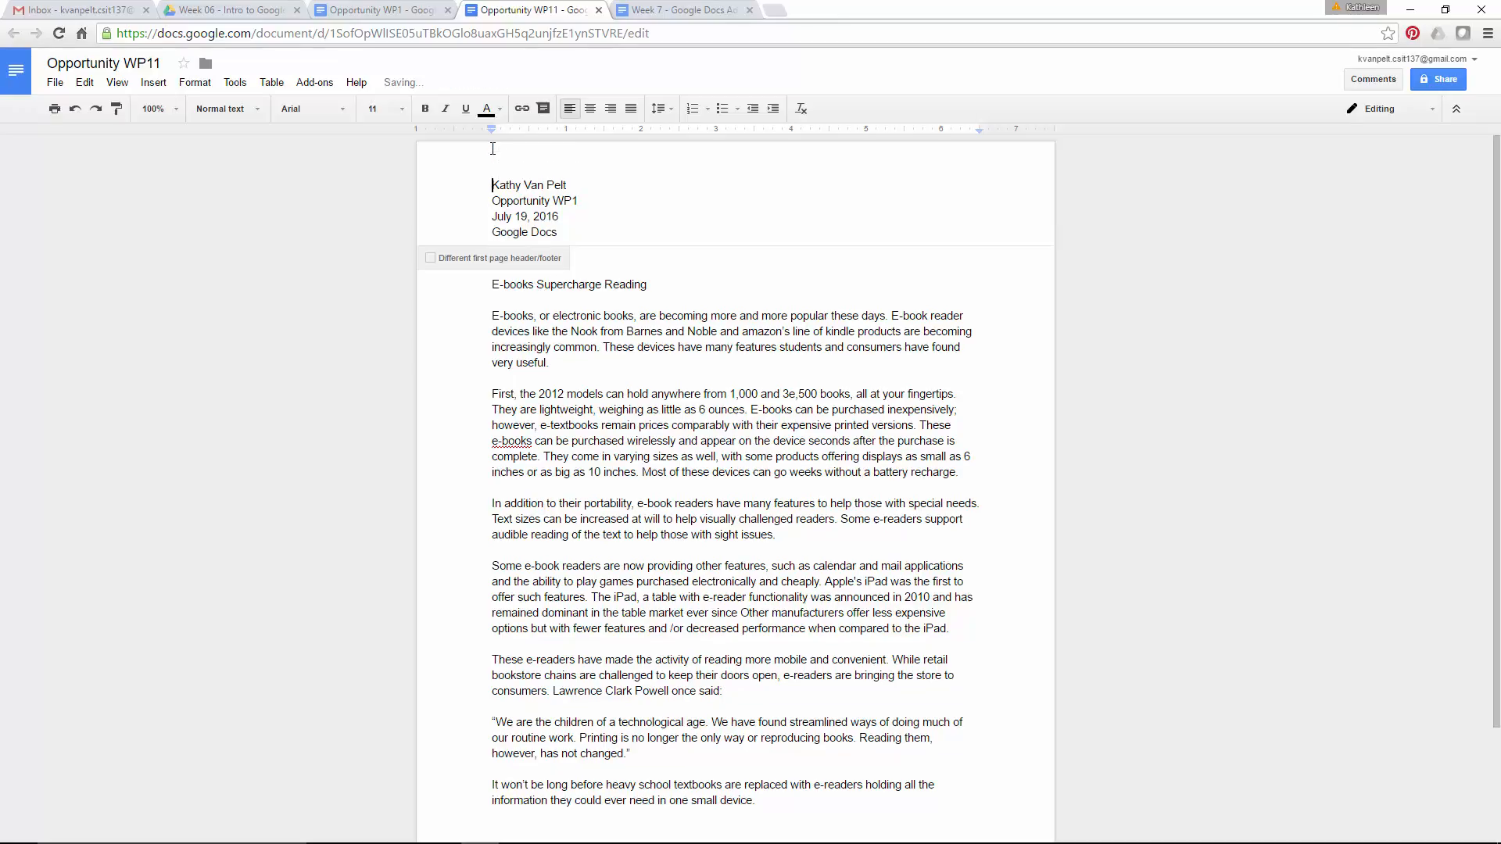
double_click(522, 218)
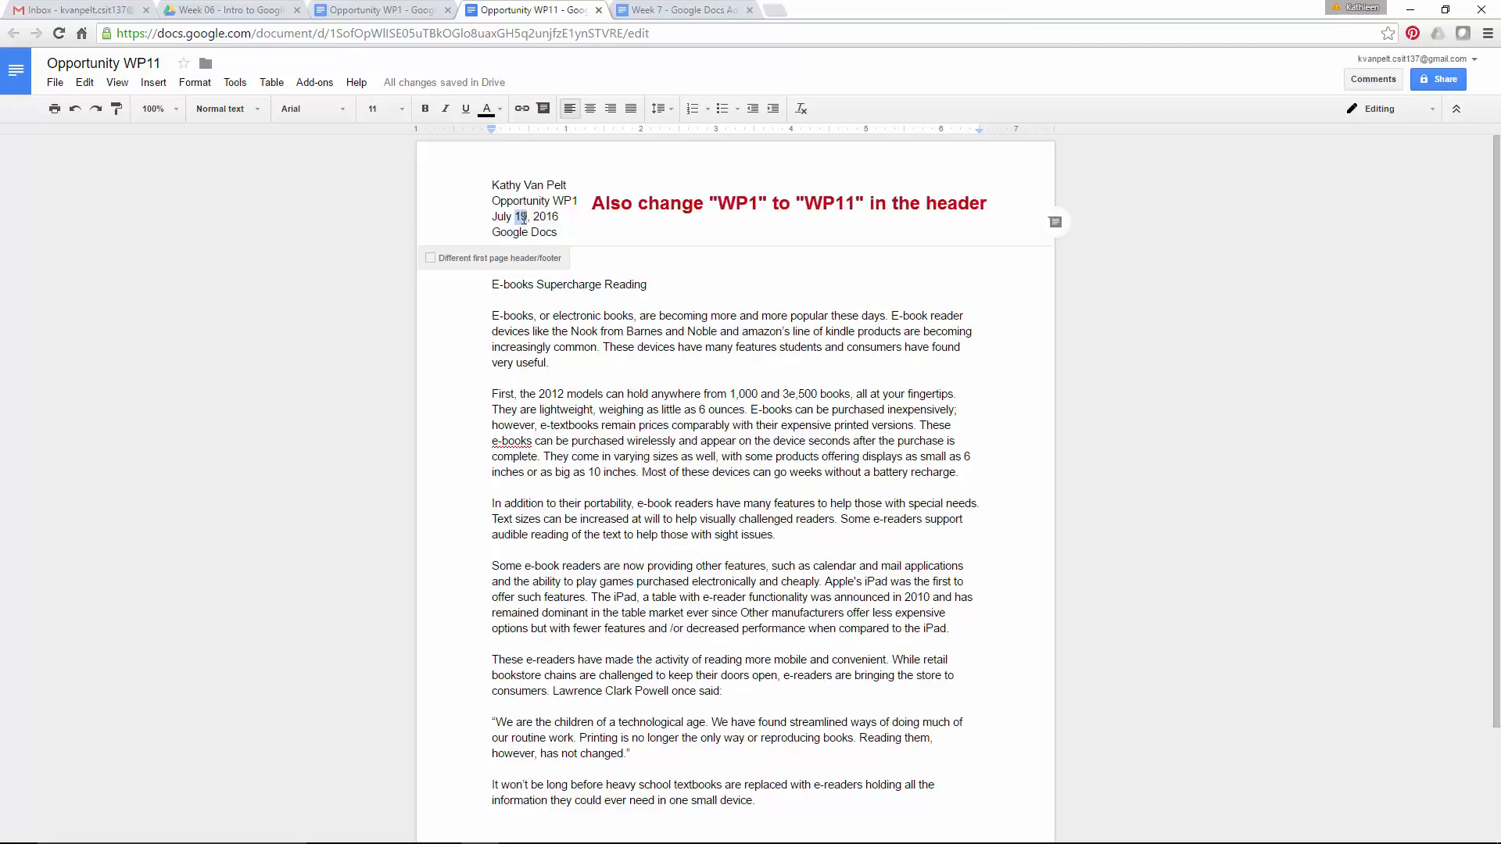
type("22")
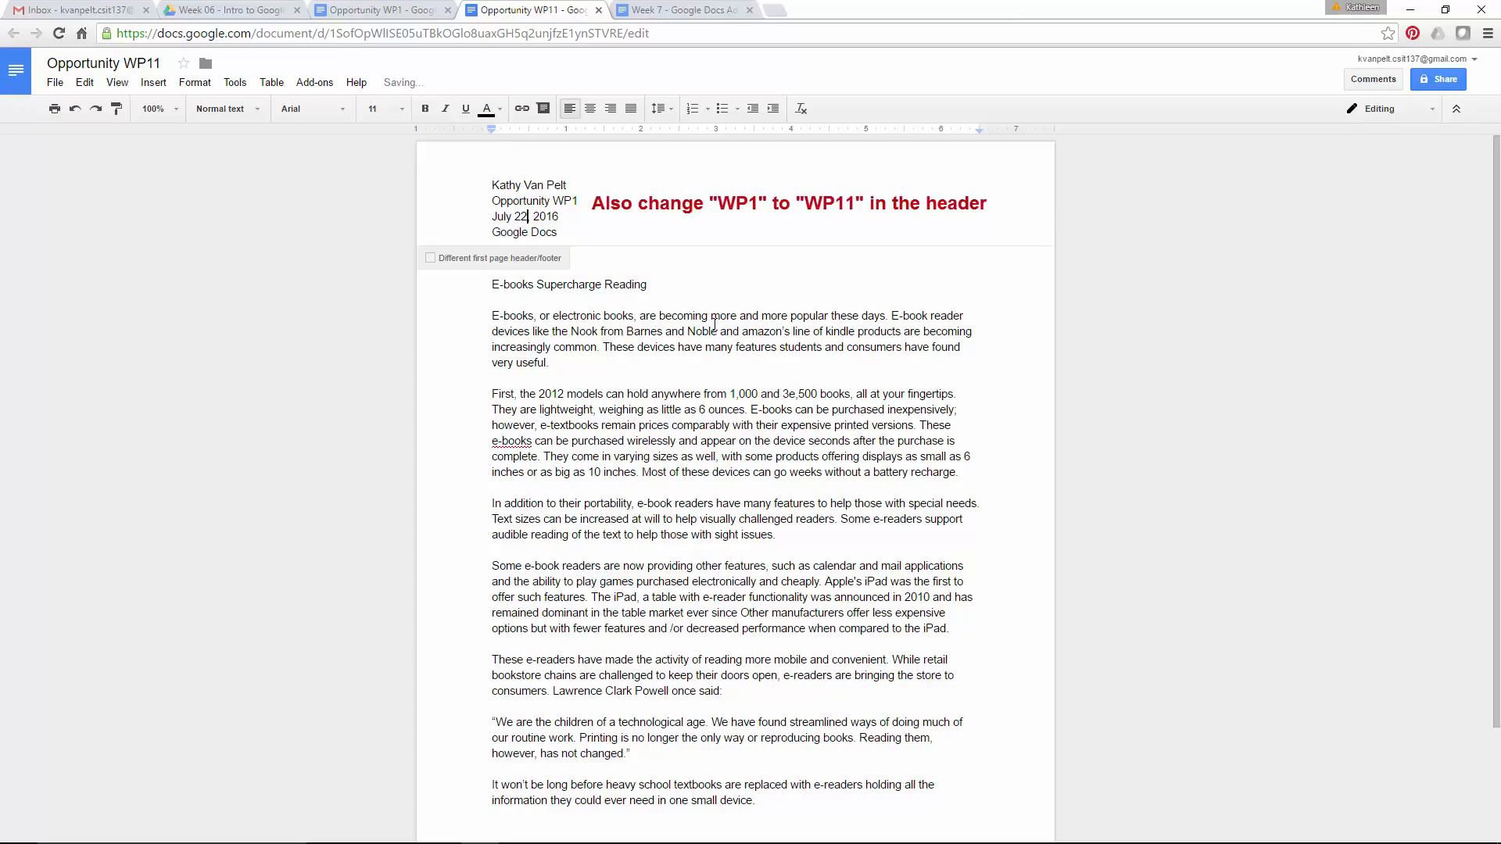
left_click(1425, 480)
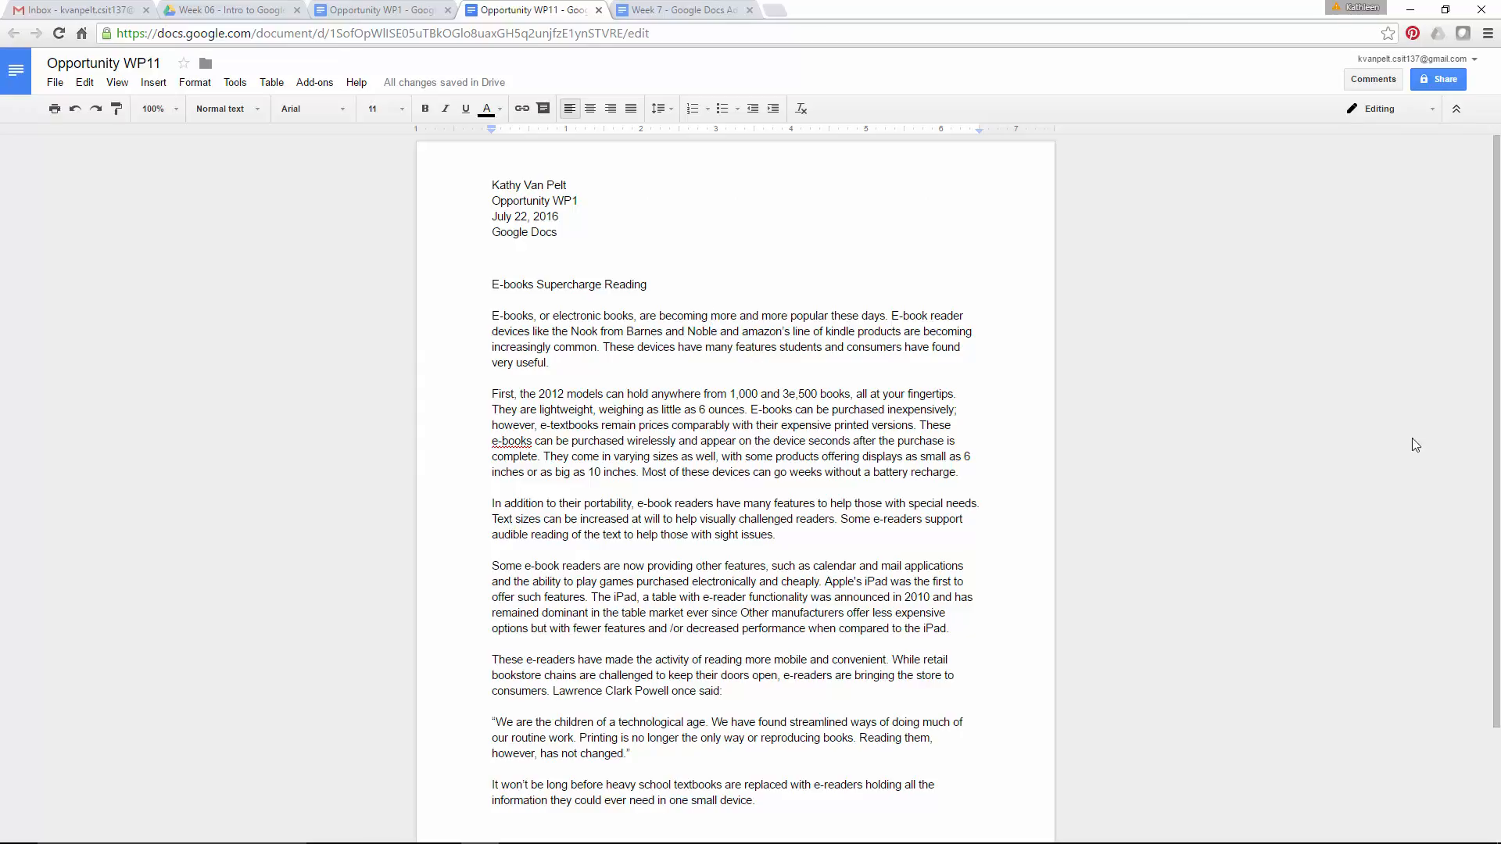
- Set the top, bottom, left and right page margins to 1.5 inches
left_click(57, 86)
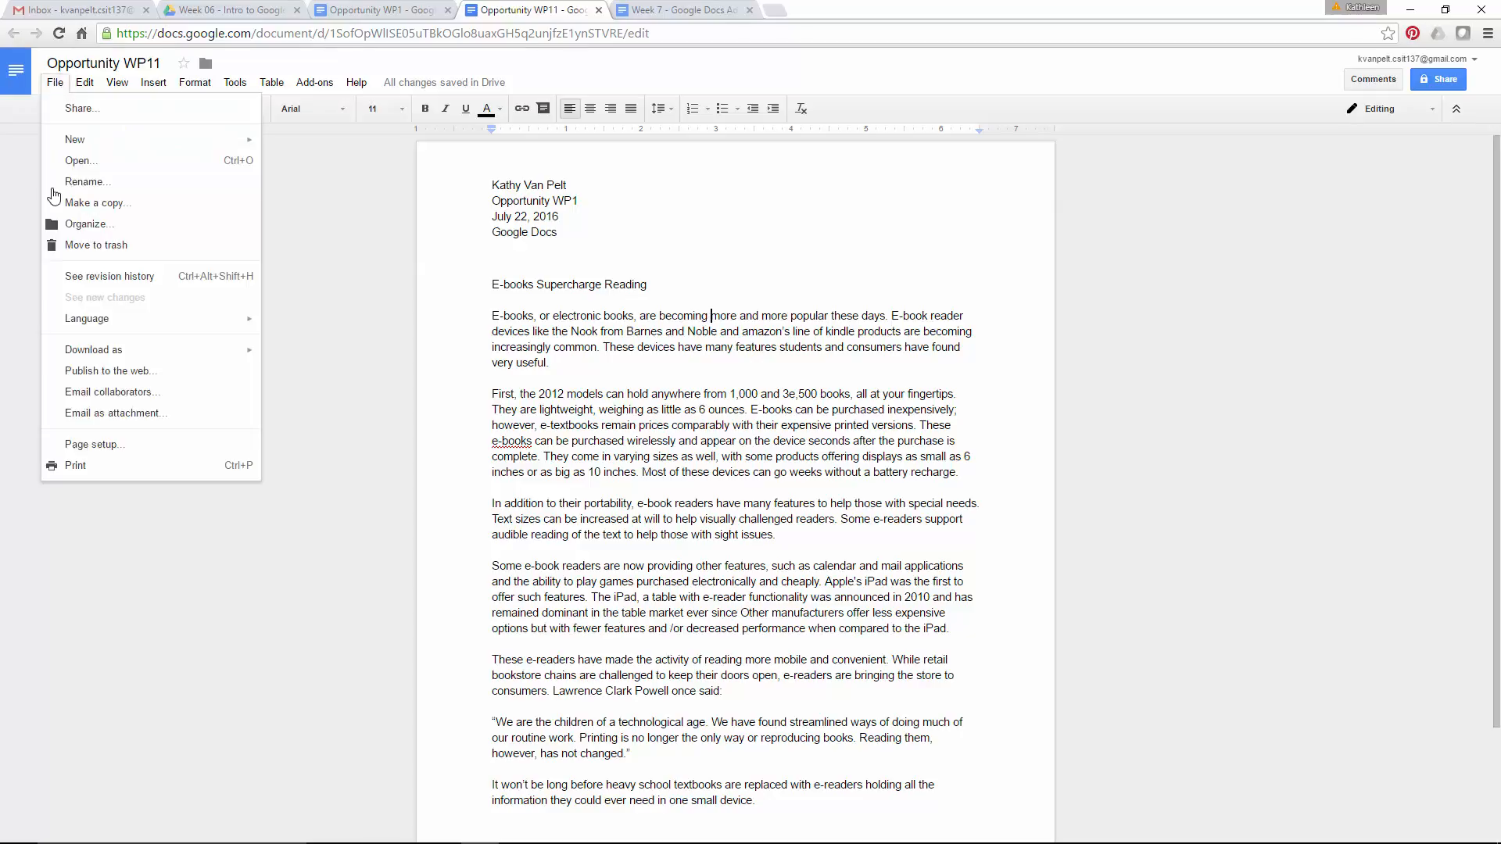
mouse_move(74, 84)
left_click(101, 444)
left_click(861, 398)
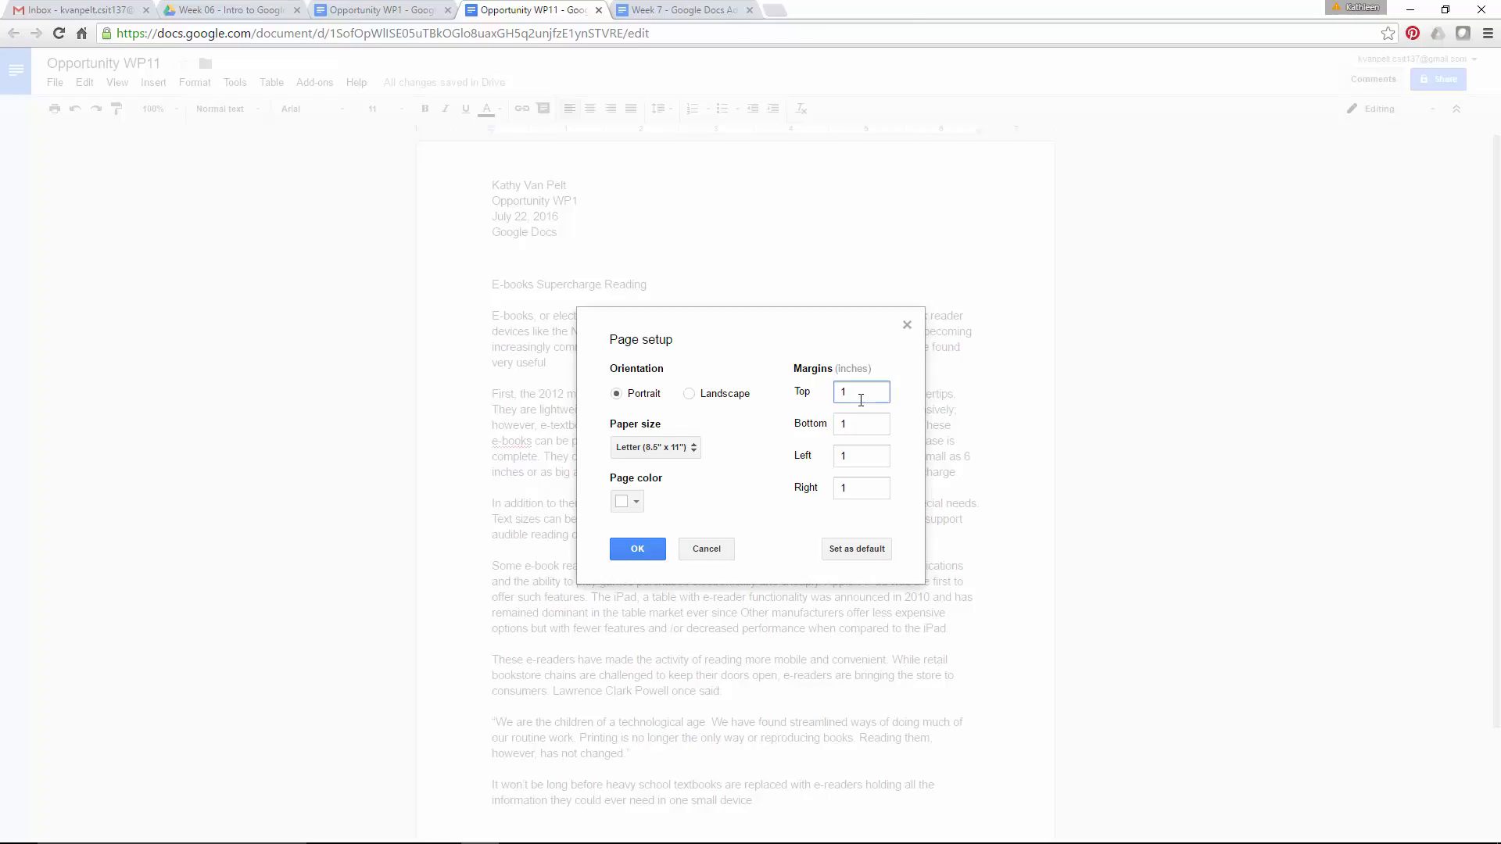
type(".5")
key("Tab")
type("1.5")
key("Tab")
type("1.5")
key("Tab")
type("1.5")
left_click(635, 552)
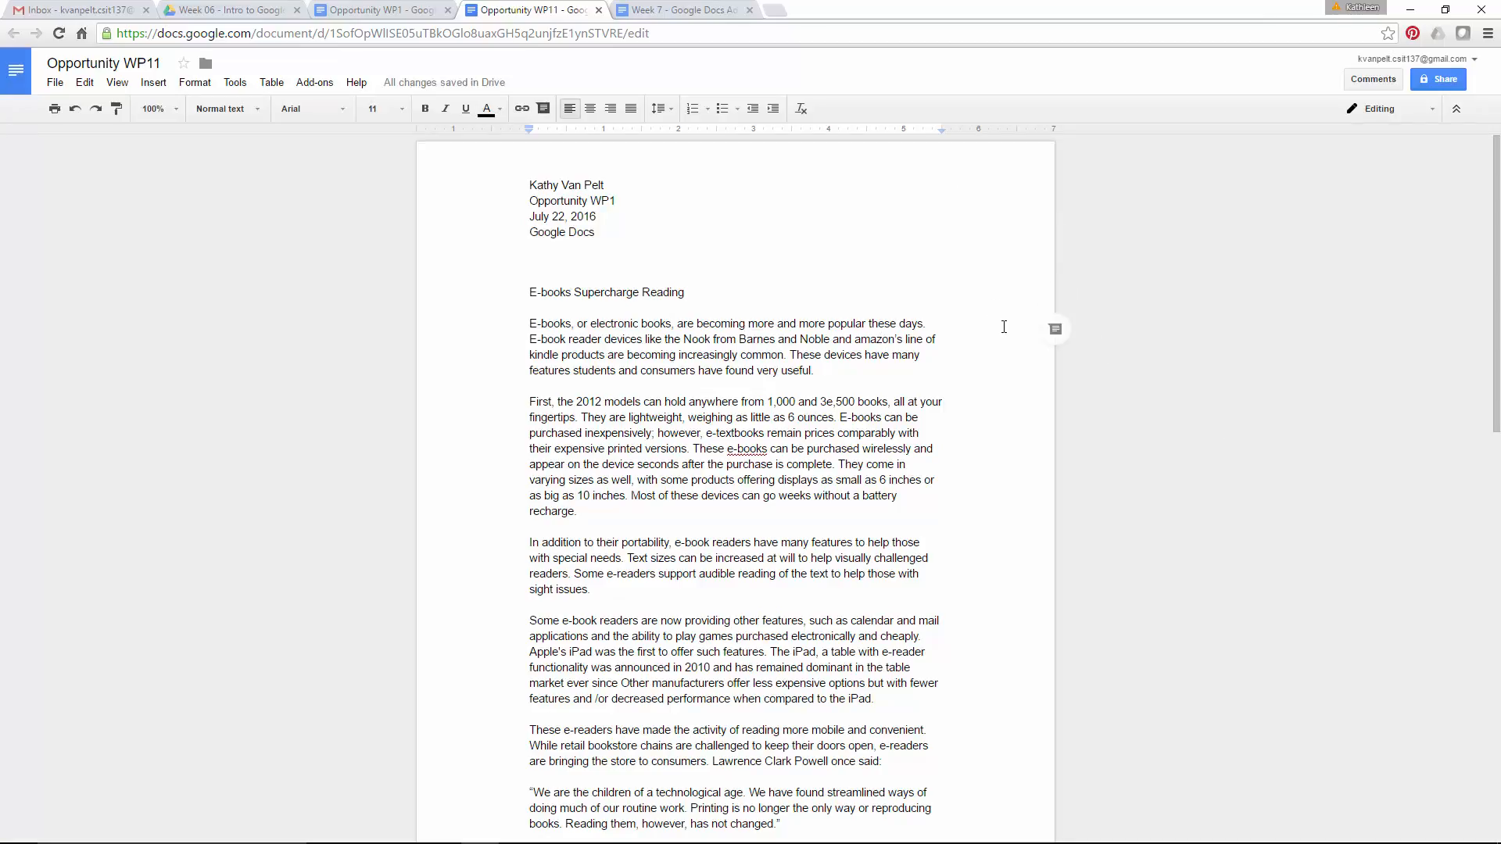
- Review how the text flows across both pages, checking the end of page one and the start of page two
scroll(1004, 326, "down", 5)
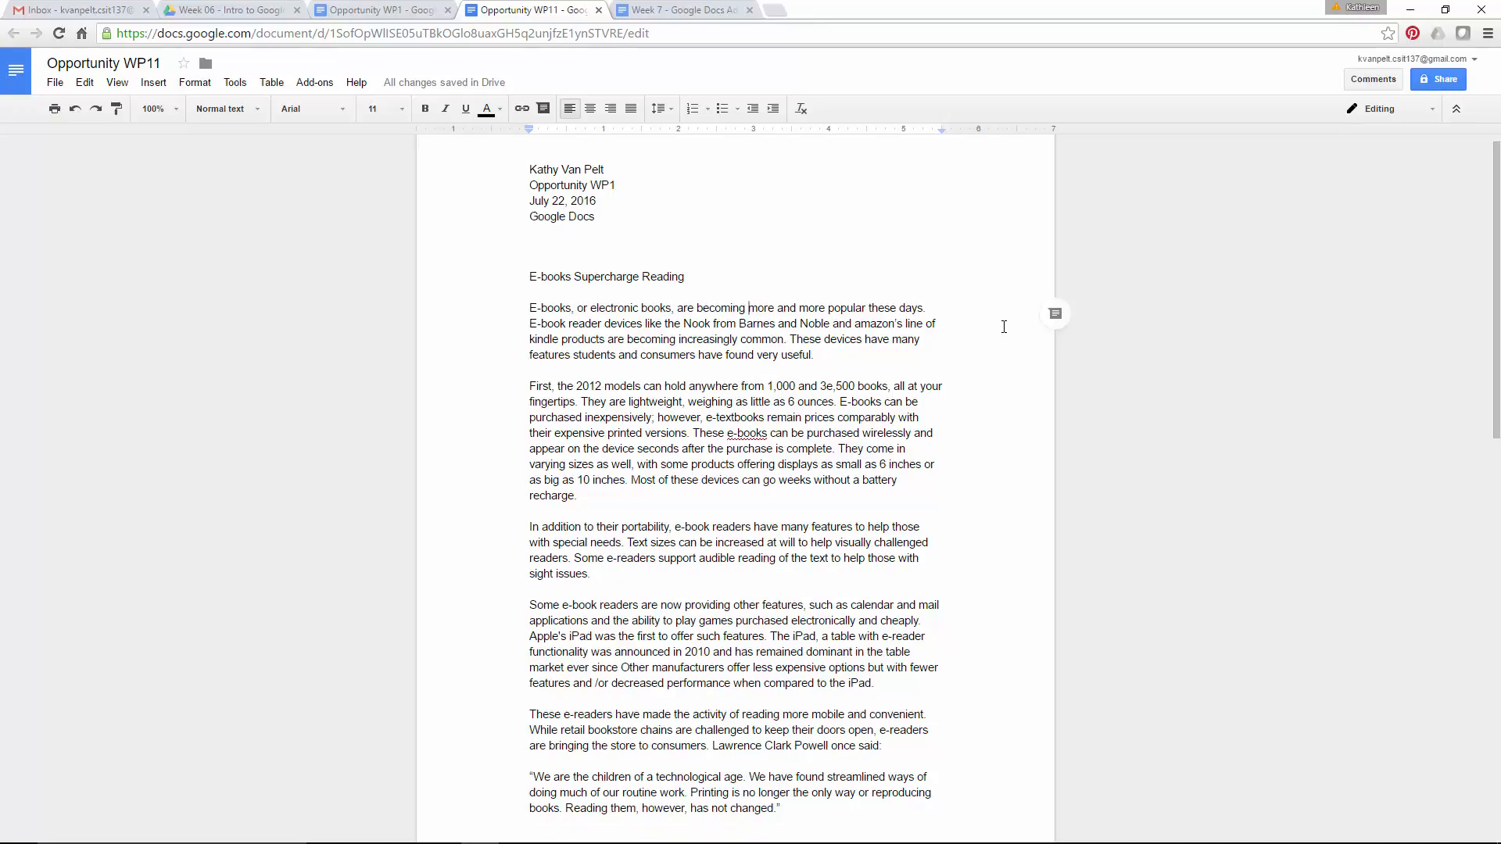
scroll(1001, 326, "down", 5)
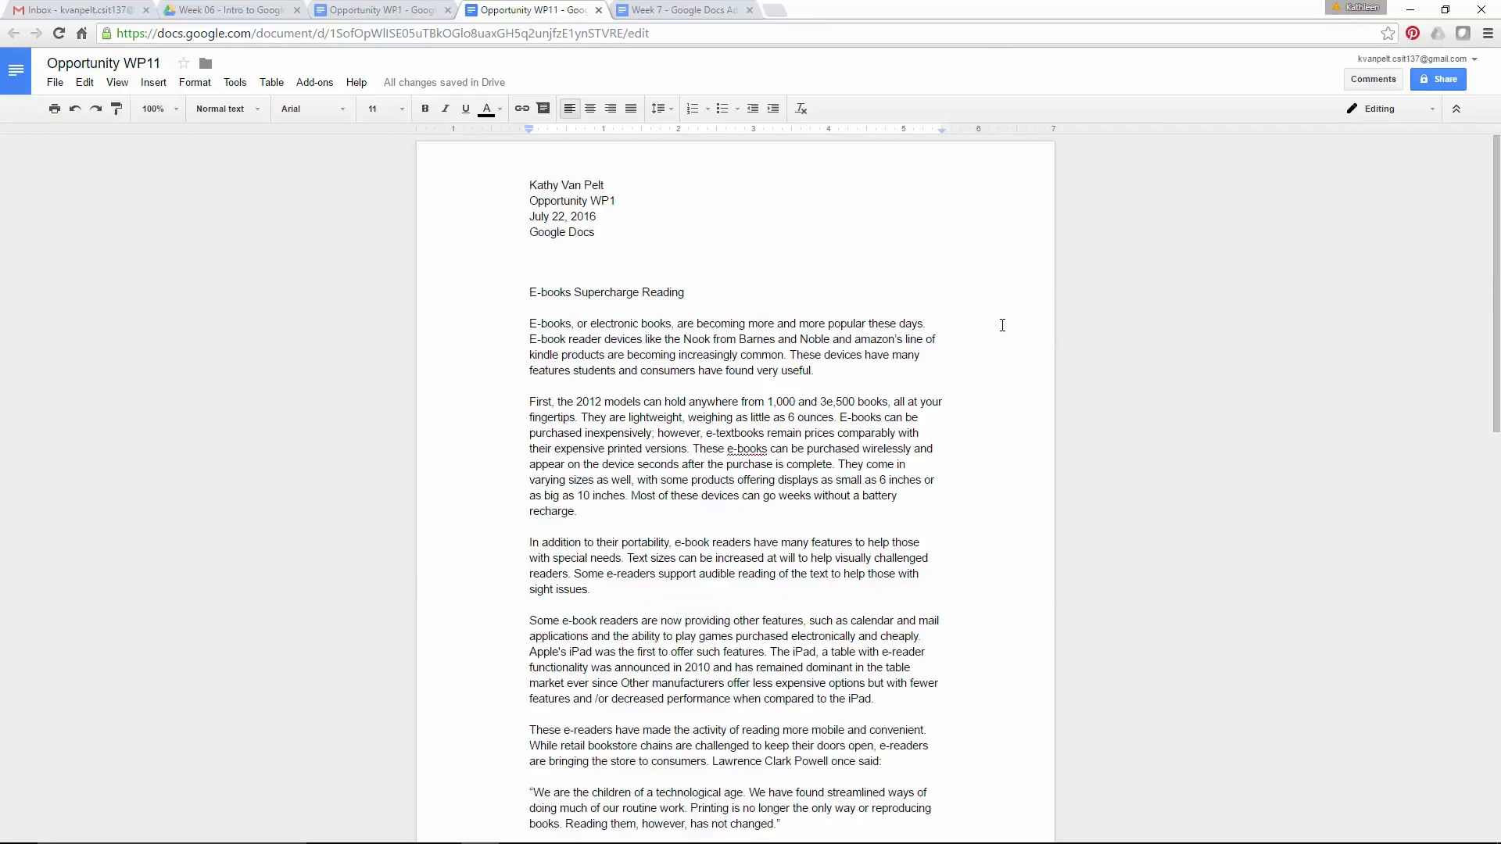
left_click(531, 292)
scroll(793, 325, "down", 8)
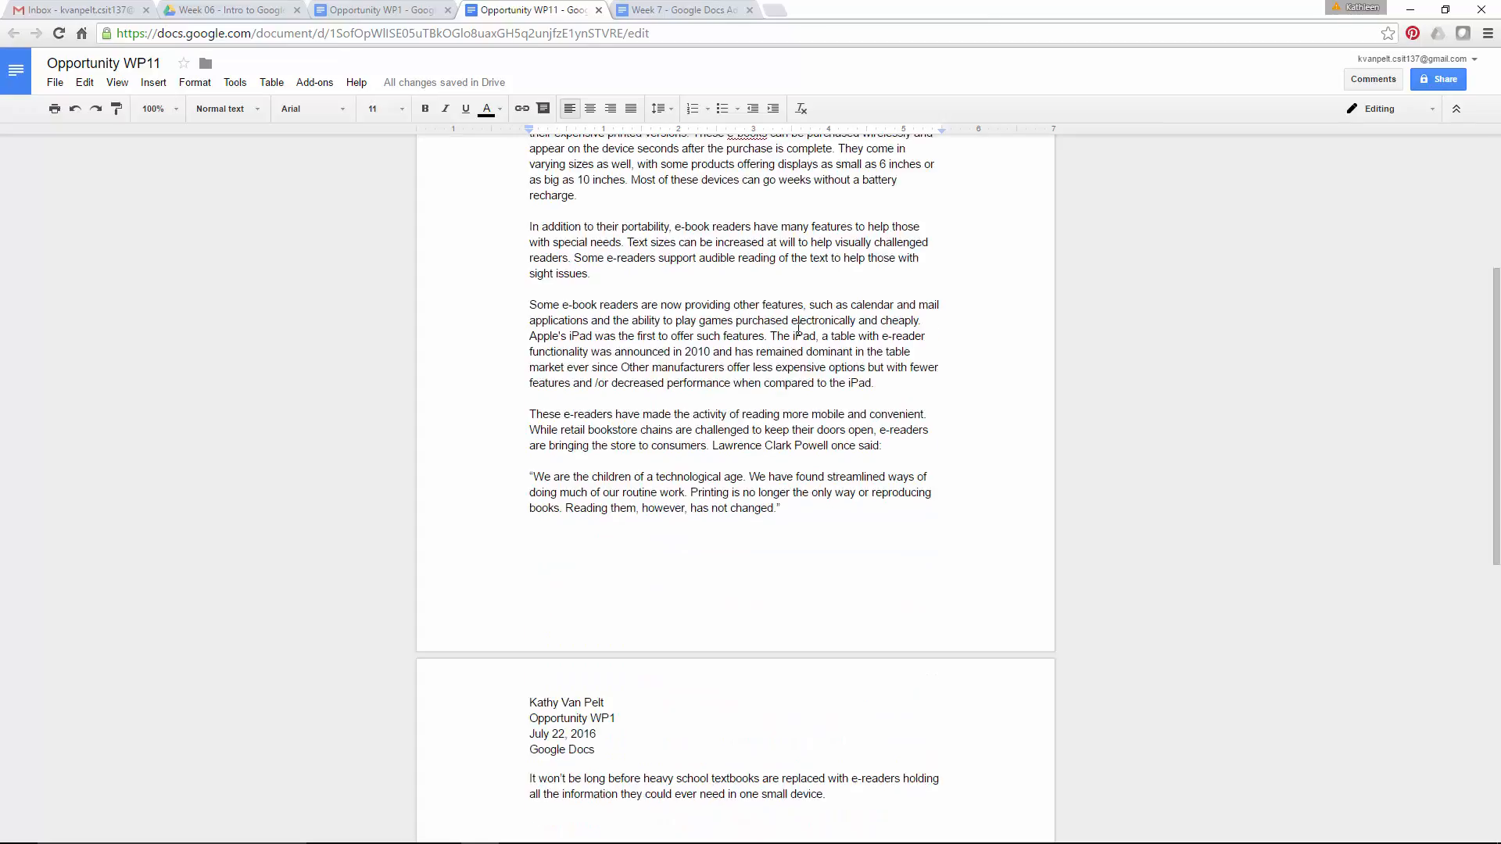
left_click_drag(539, 219, 552, 284)
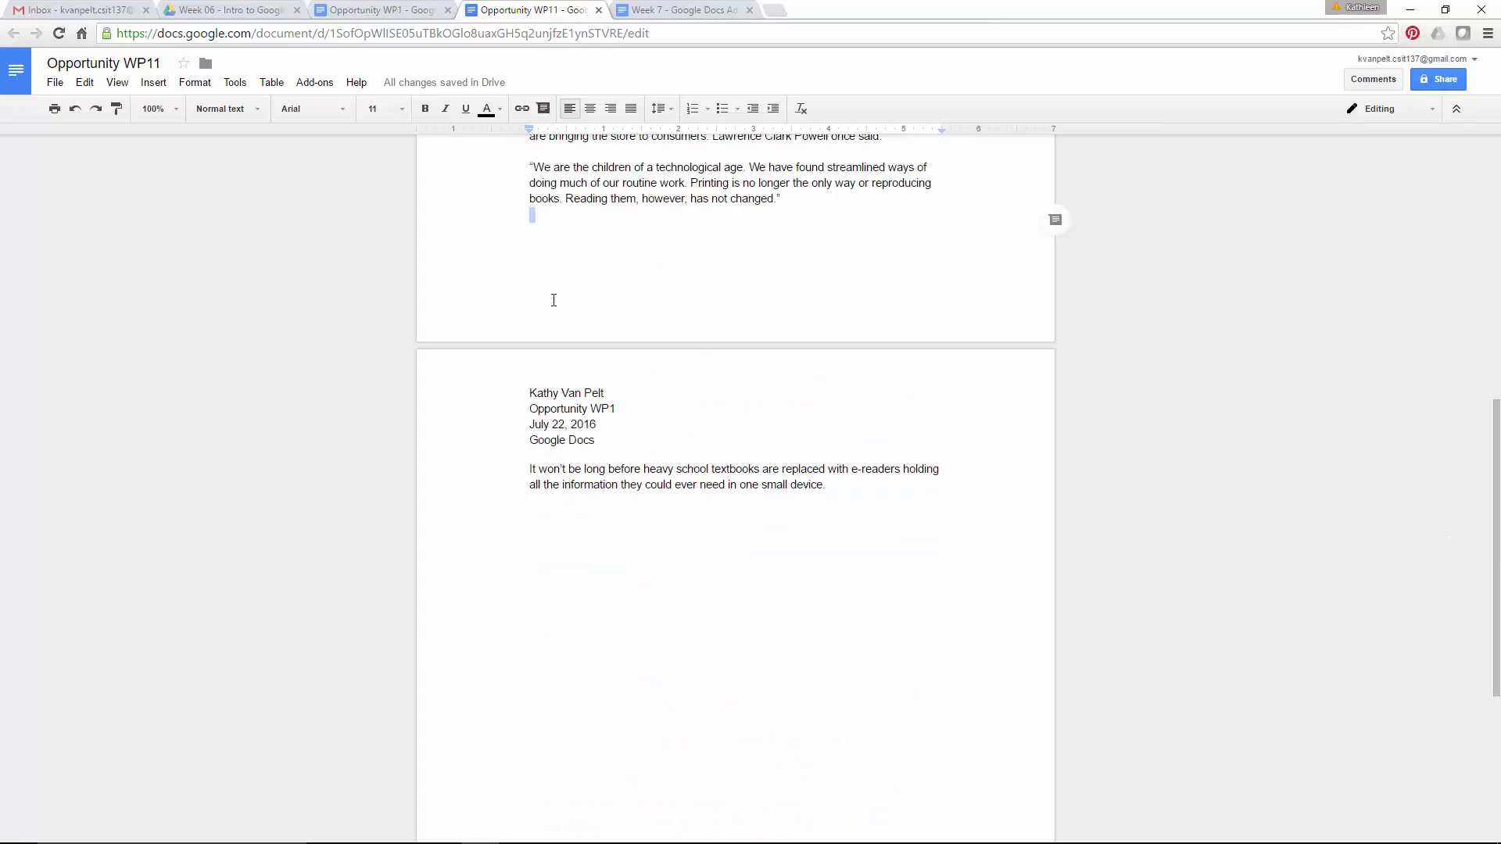
left_click(587, 508)
left_click(529, 469)
- Insert a page break before the paragraph that begins "These e-readers have made the activity of reading"
scroll(1217, 306, "up", 4)
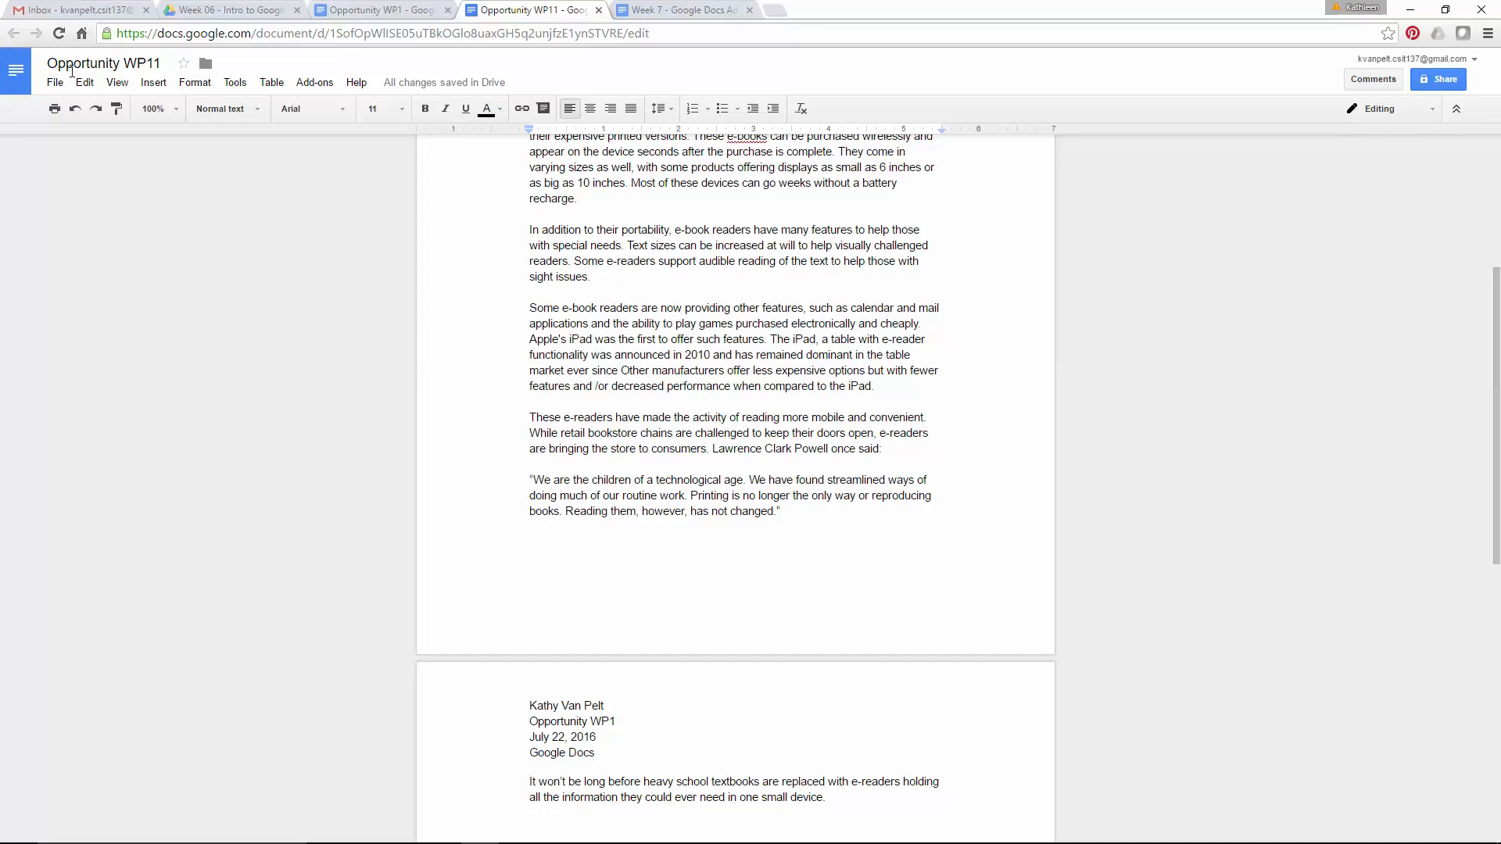
left_click(157, 86)
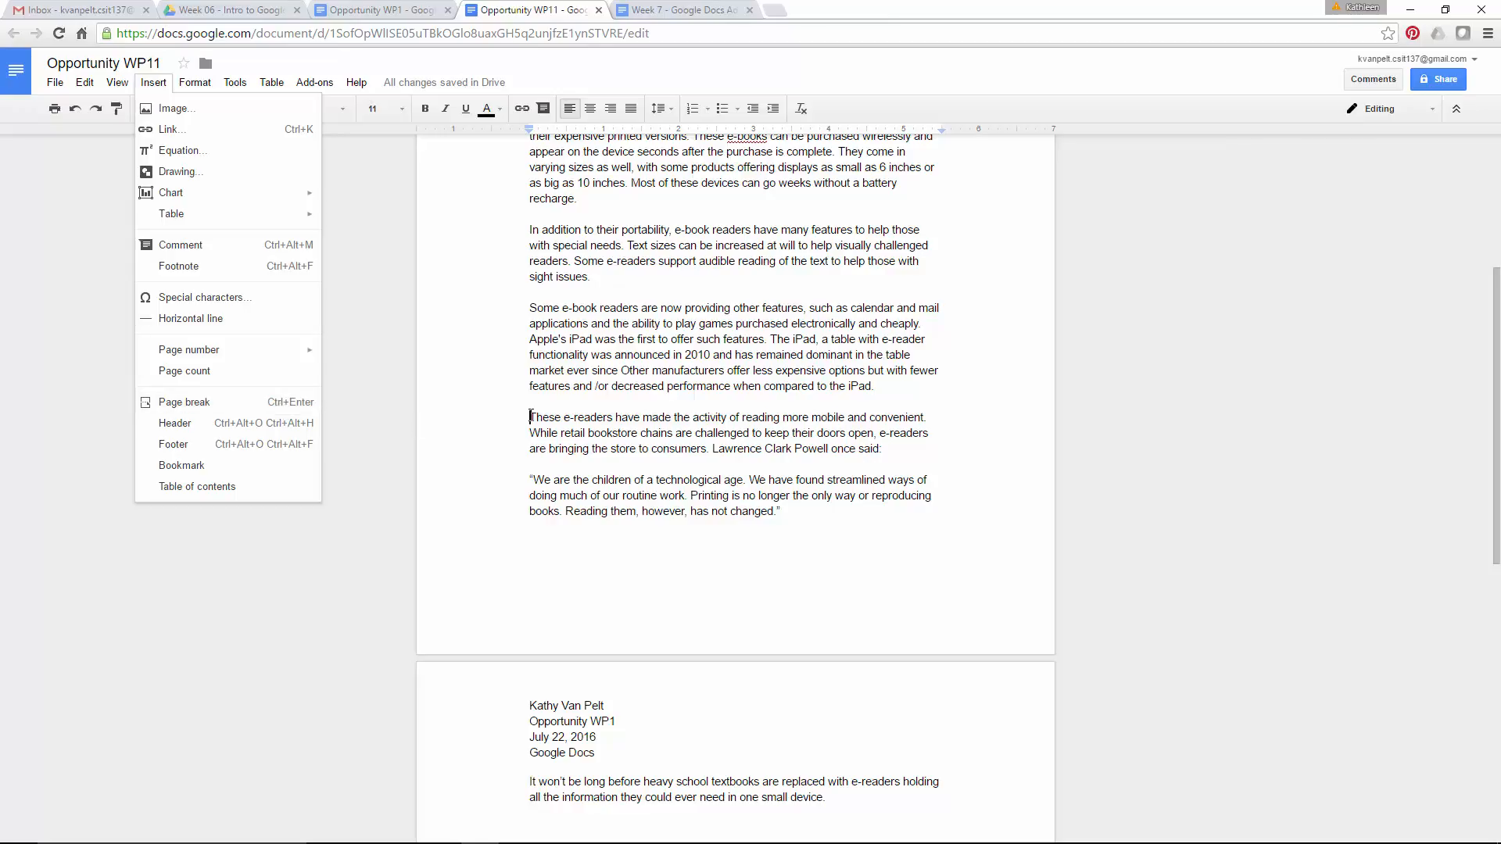
left_click(813, 449)
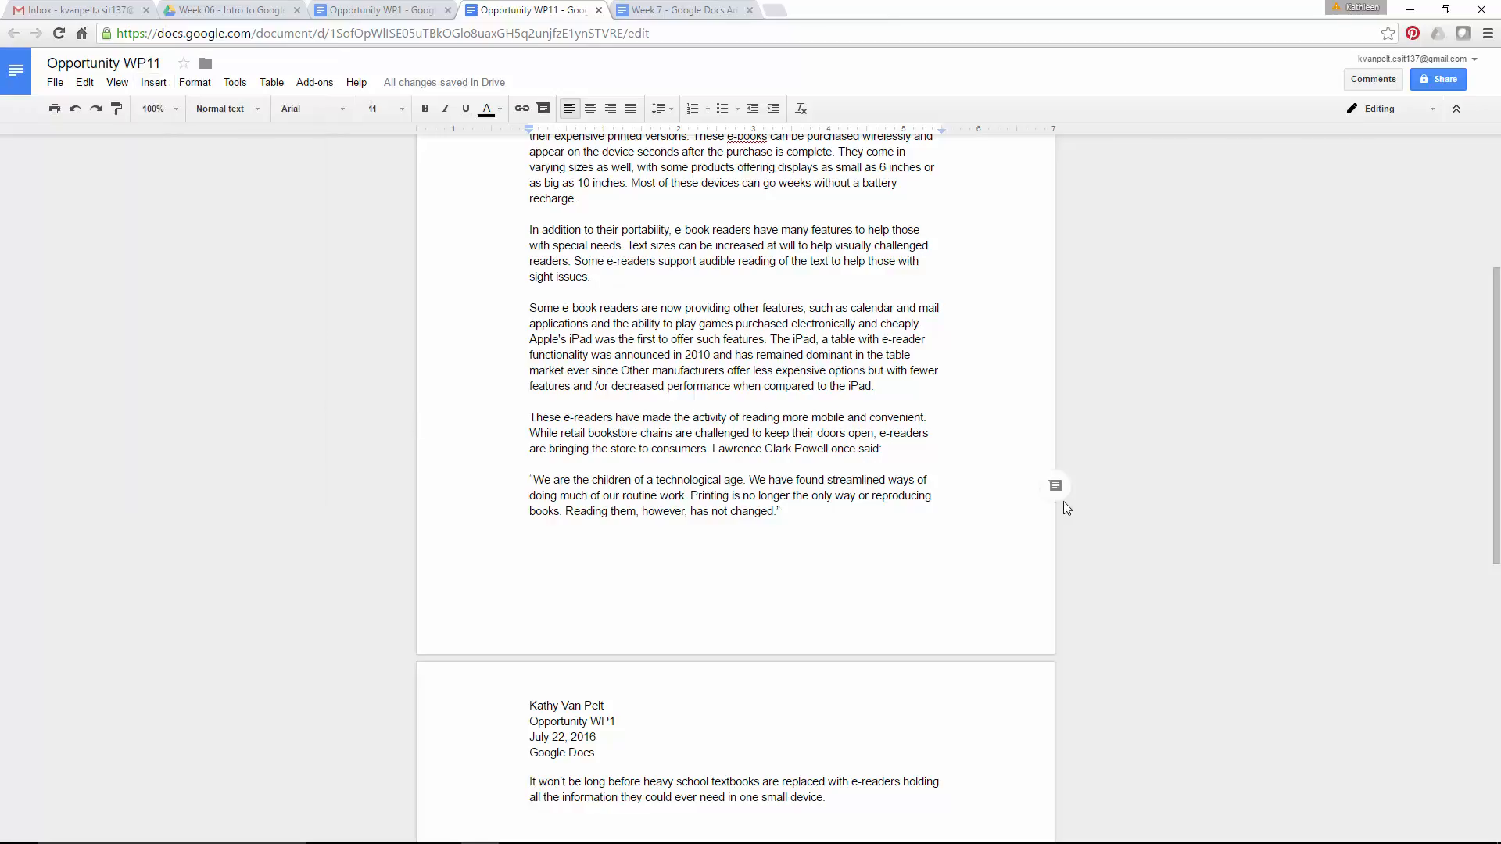
key("ctrl+Return")
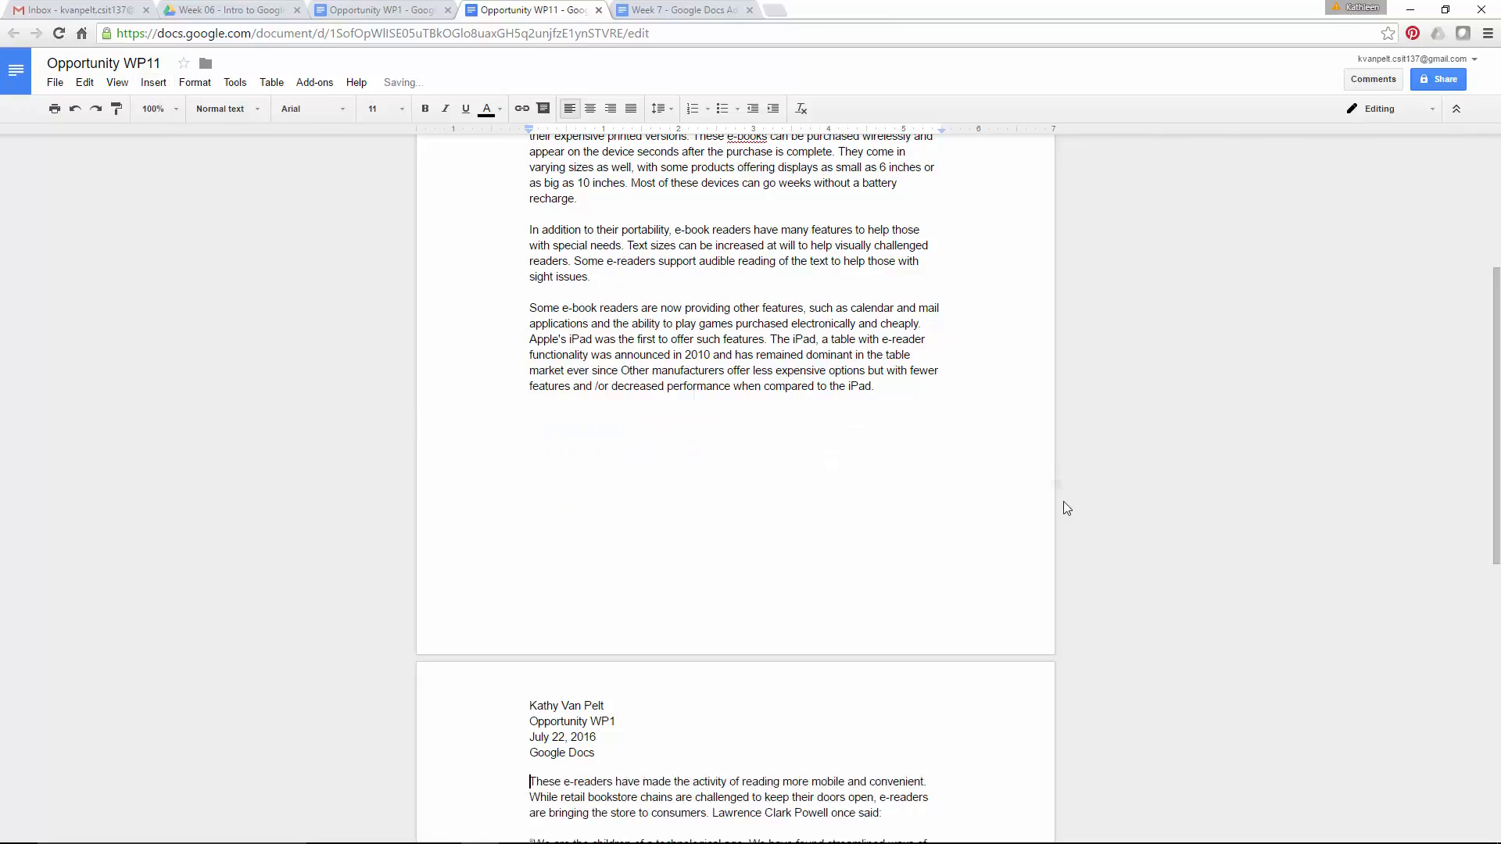
scroll(1063, 504, "down", 2)
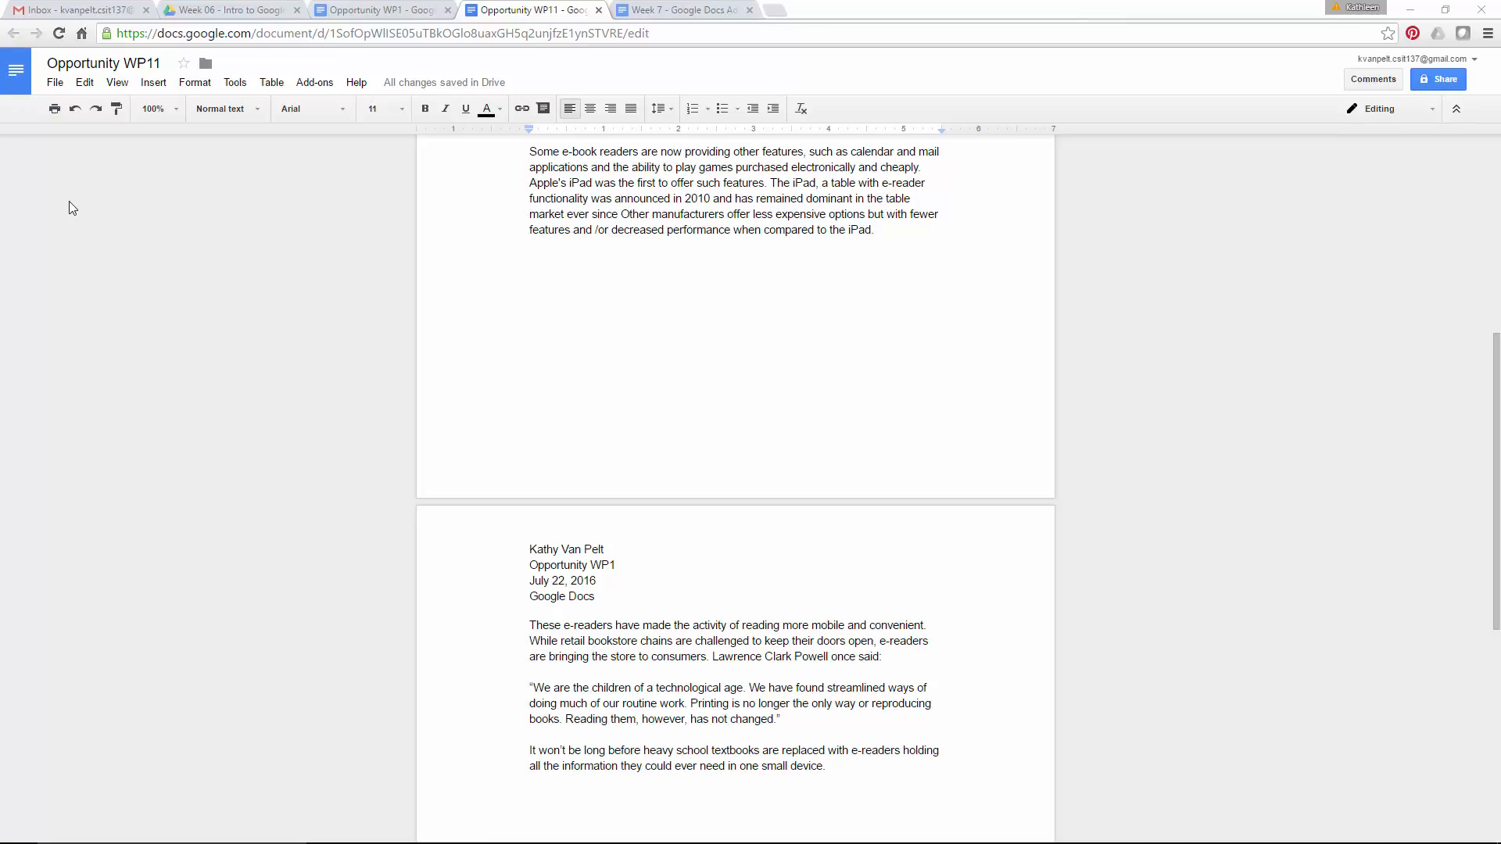
- Insert right-aligned page numbers in the footer, starting on the first page, and check the second page's footer
left_click(153, 83)
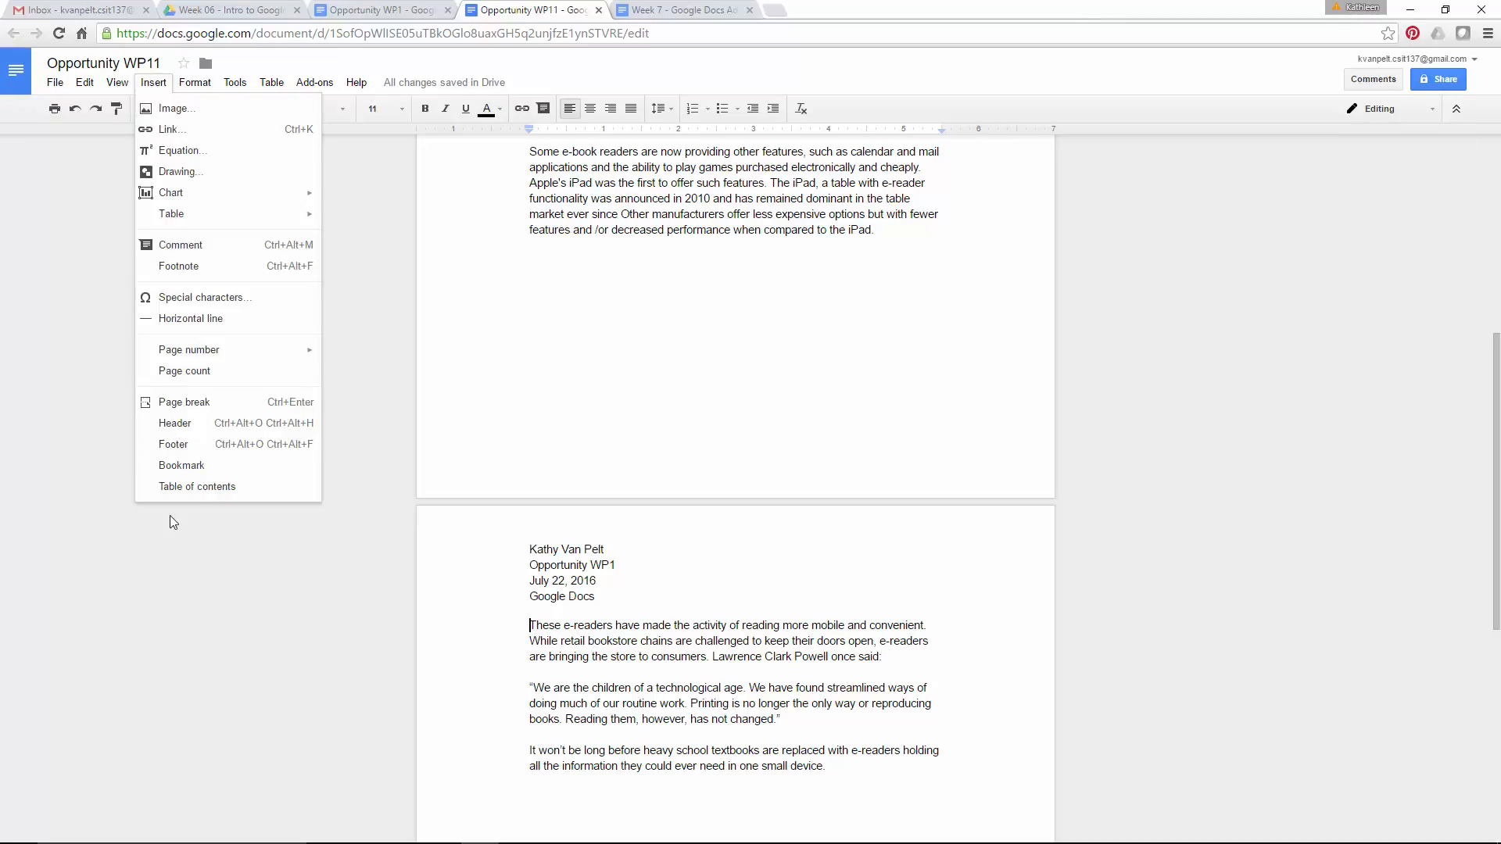
mouse_move(235, 351)
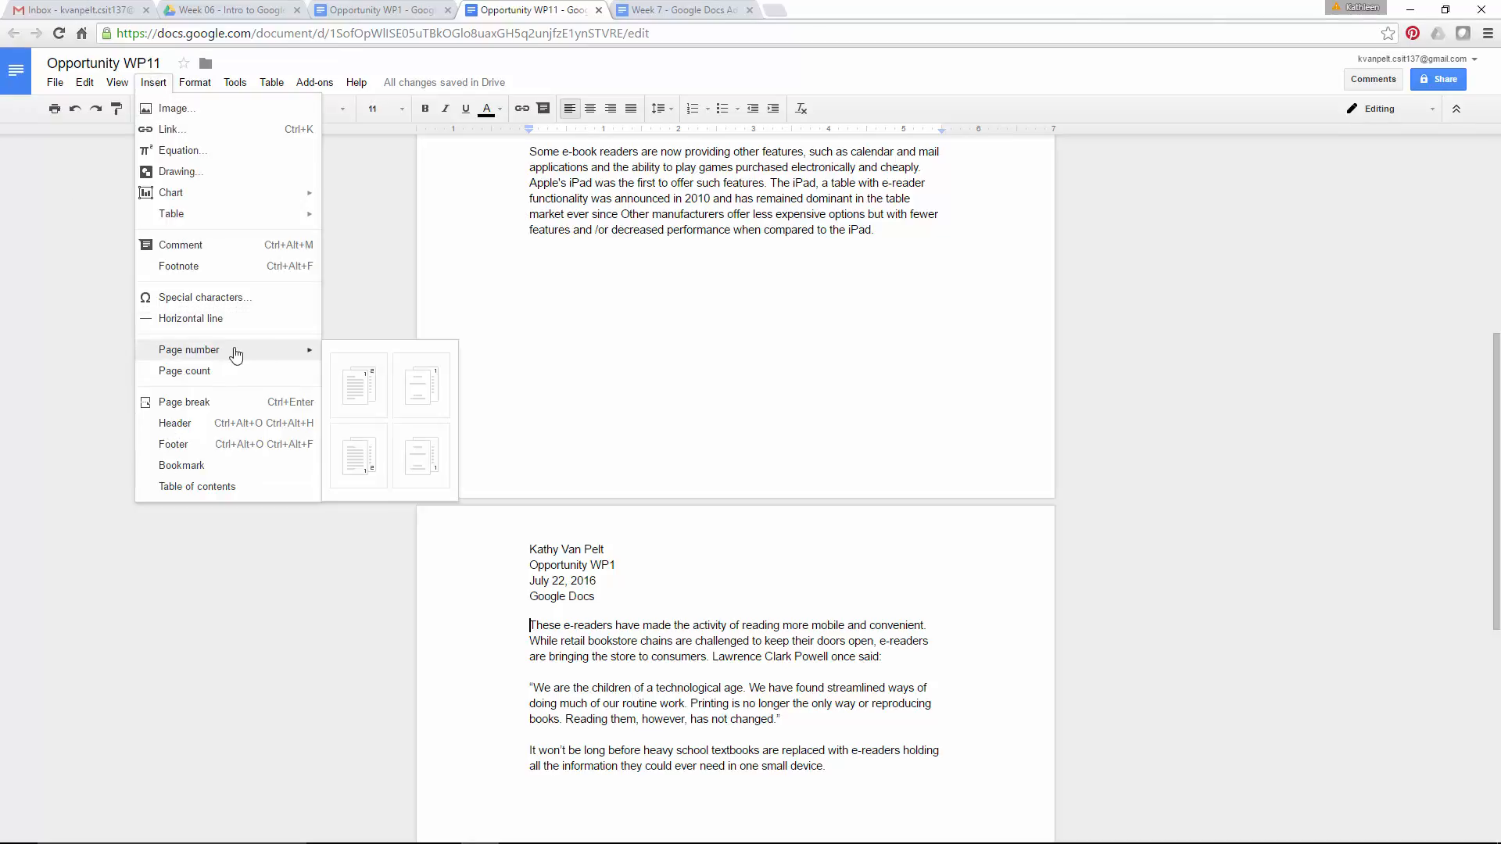
left_click(372, 467)
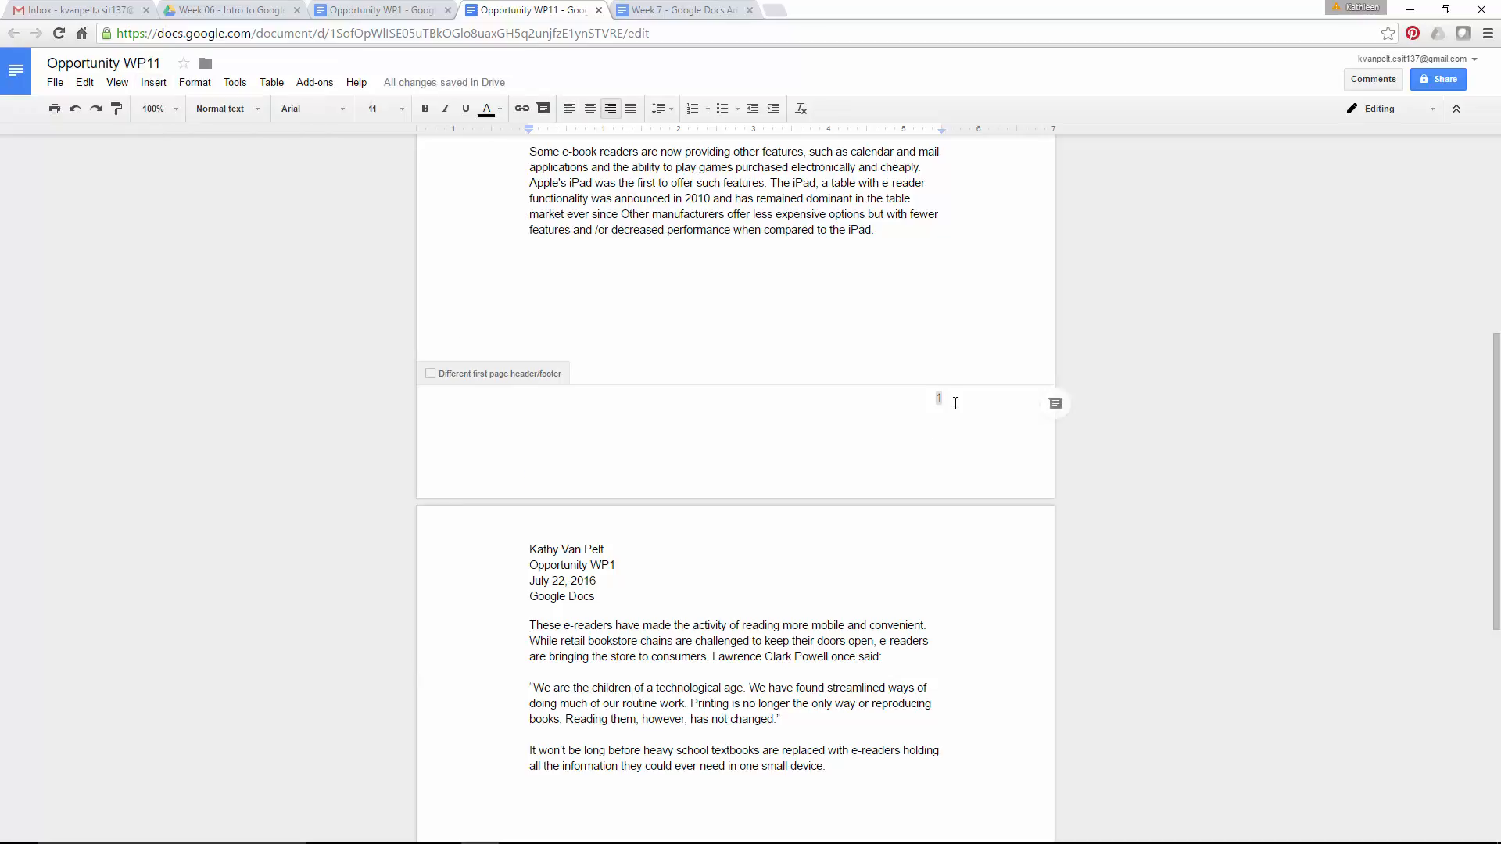
scroll(956, 403, "down", 6)
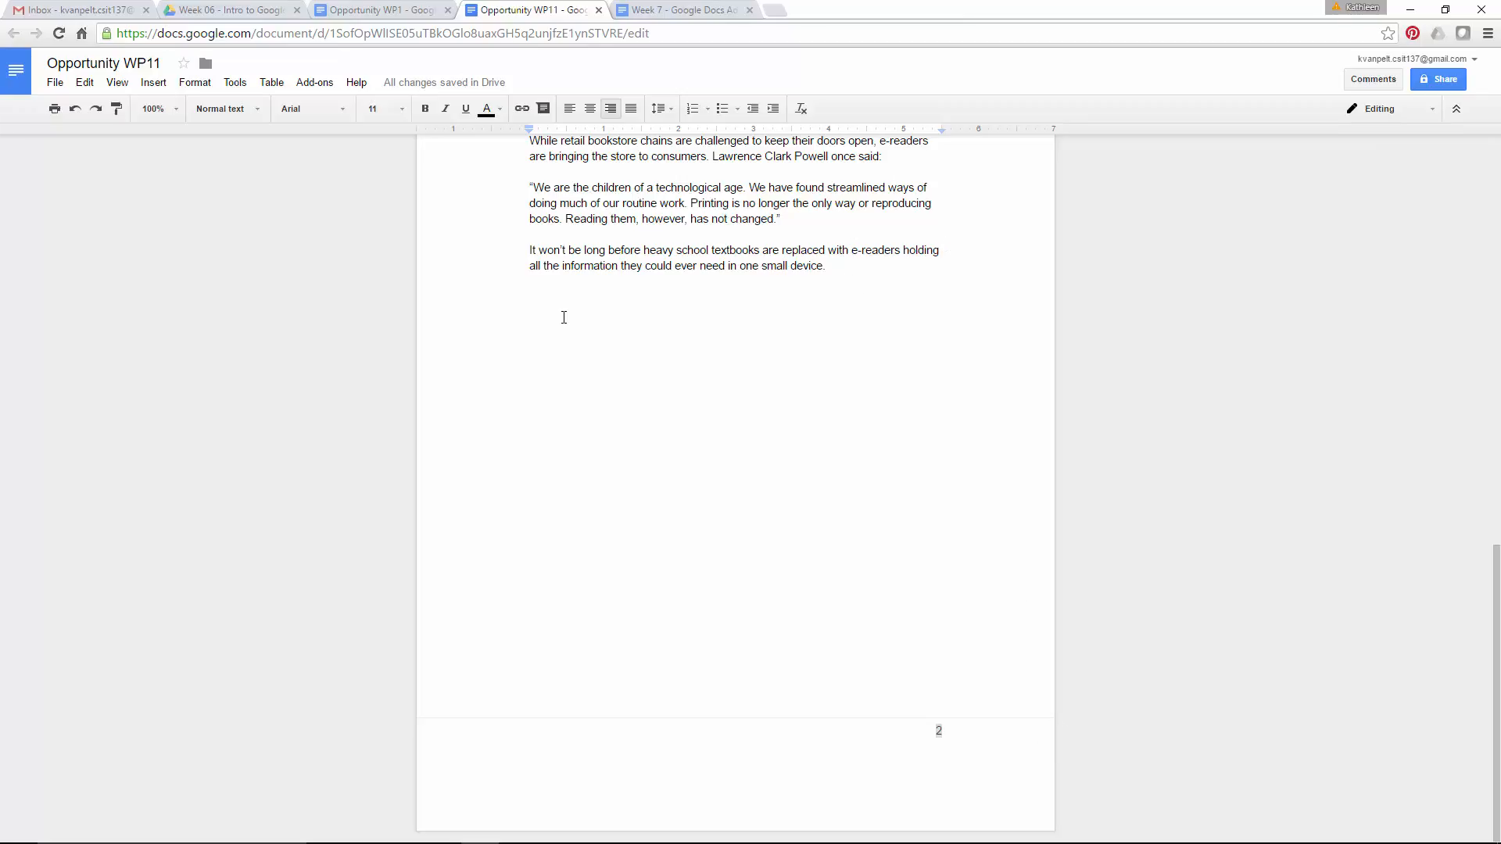
- Add the word "Page" before the footer page number and insert four blank lines above it
scroll(564, 316, "up", 10)
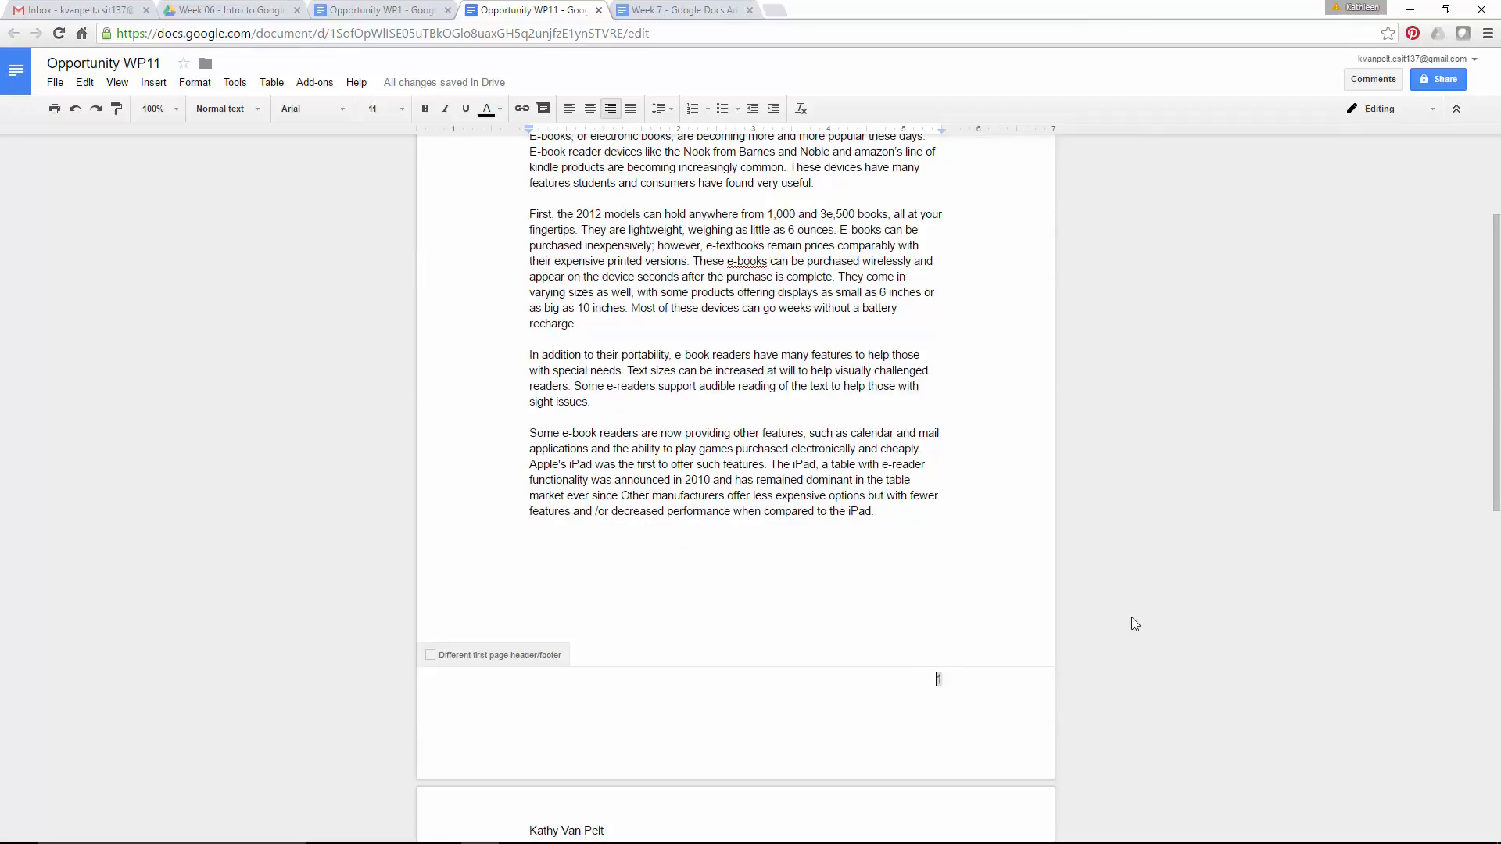
type("Page")
left_click(907, 680)
key("Return")
key("Return")
key("Return")
key("Return")
left_click(800, 450)
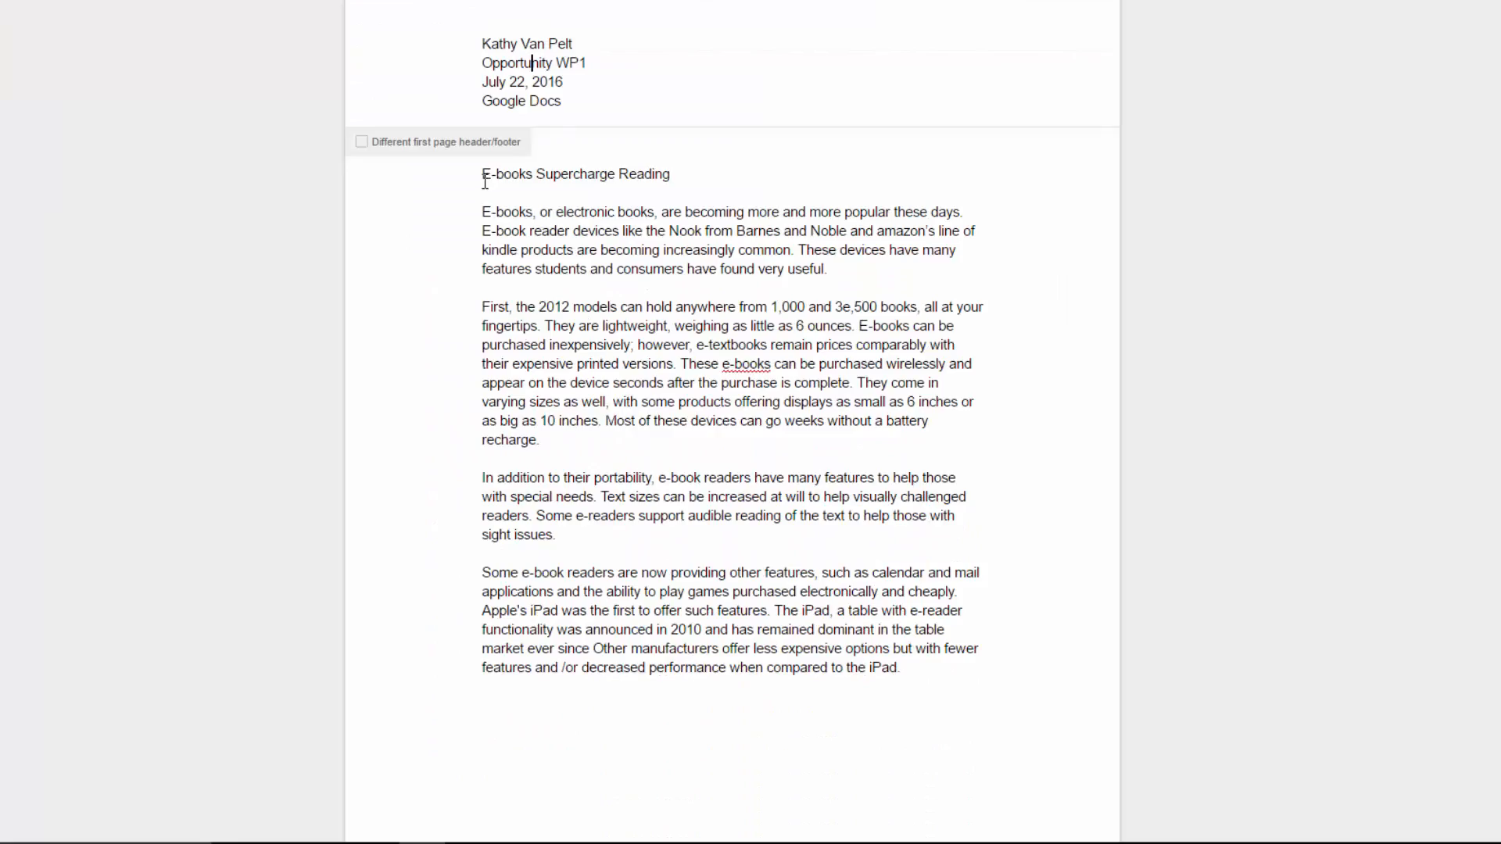
- Review the header, the page break position and the footer page number on both pages
left_click(485, 175)
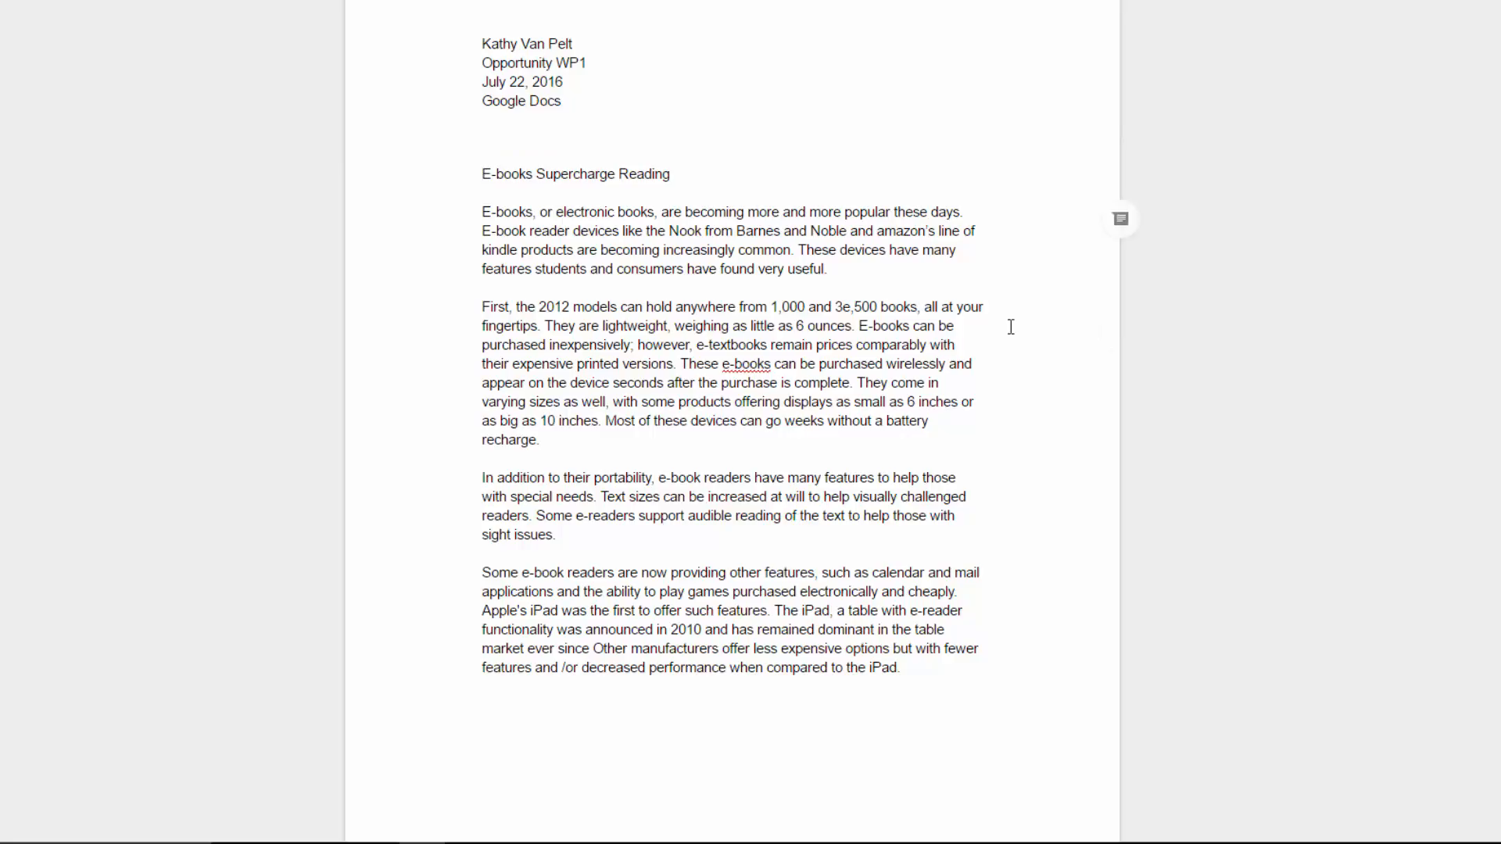
scroll(1010, 335, "down", 1)
scroll(1010, 334, "down", 4)
scroll(680, 352, "down", 6)
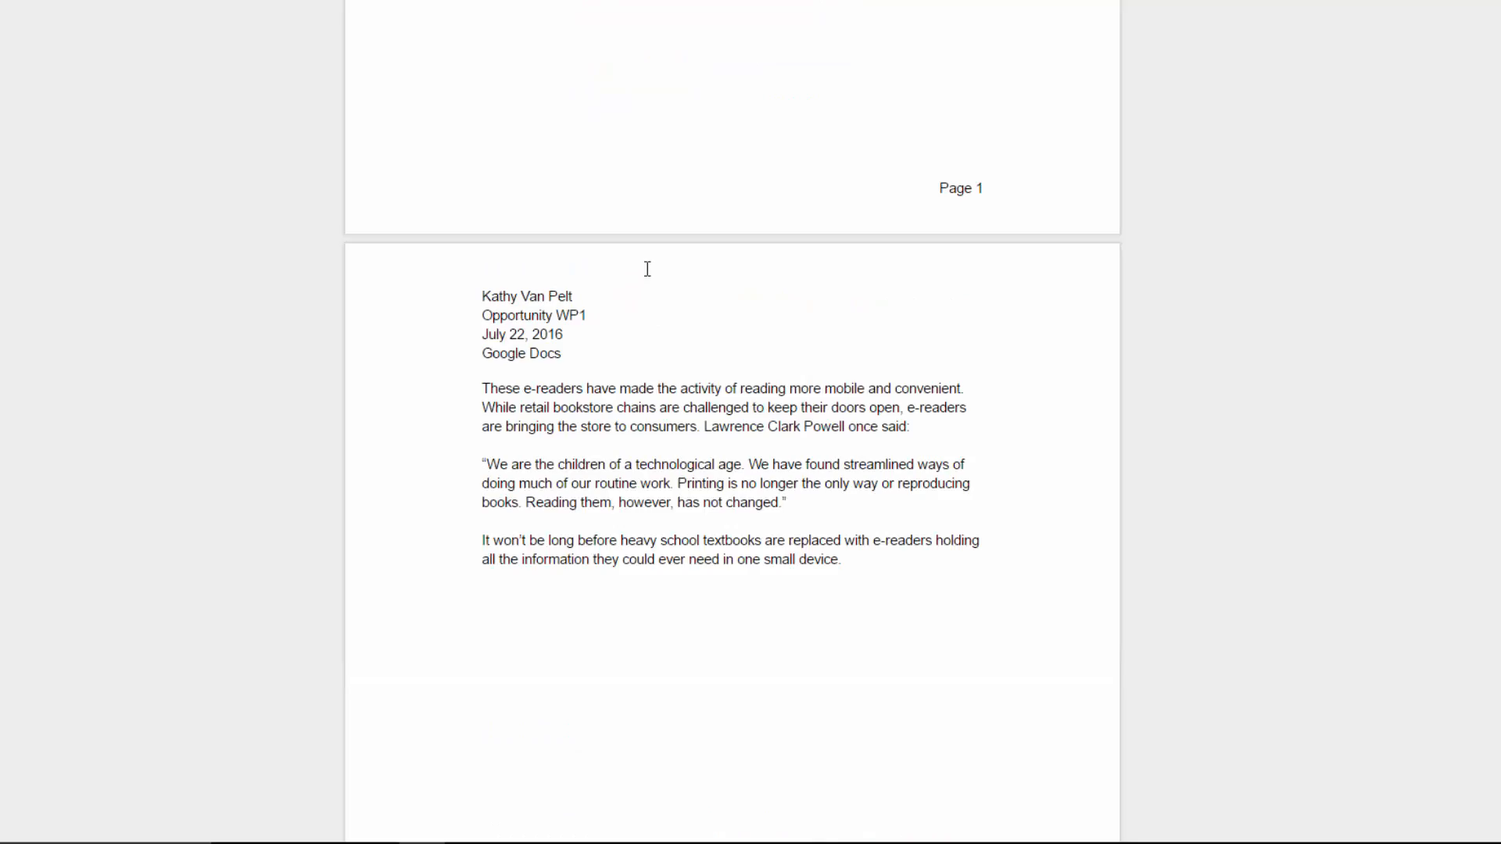
left_click(482, 389)
left_click(947, 198)
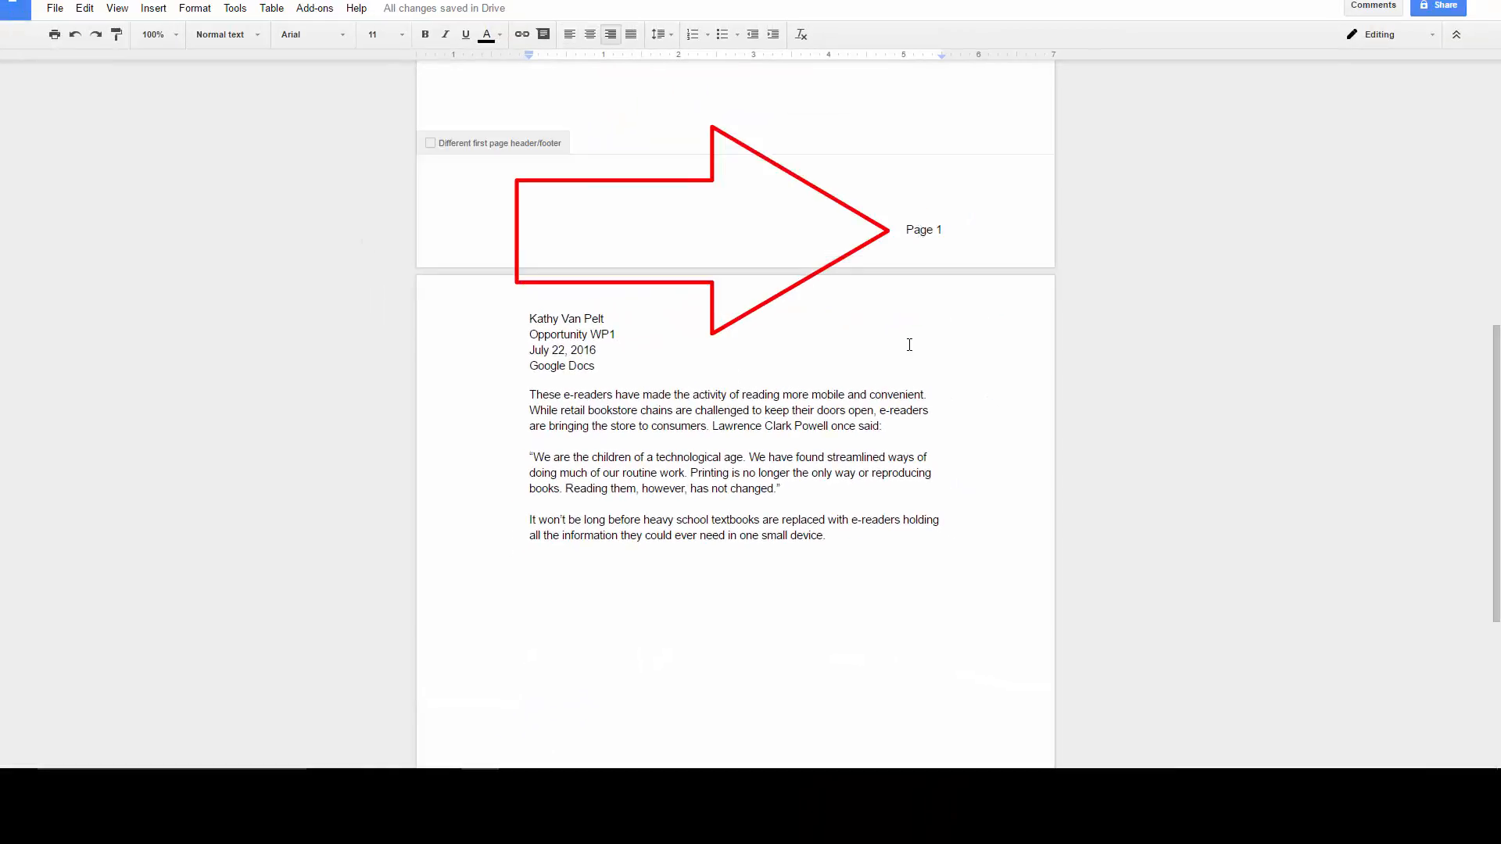
scroll(911, 344, "down", 4)
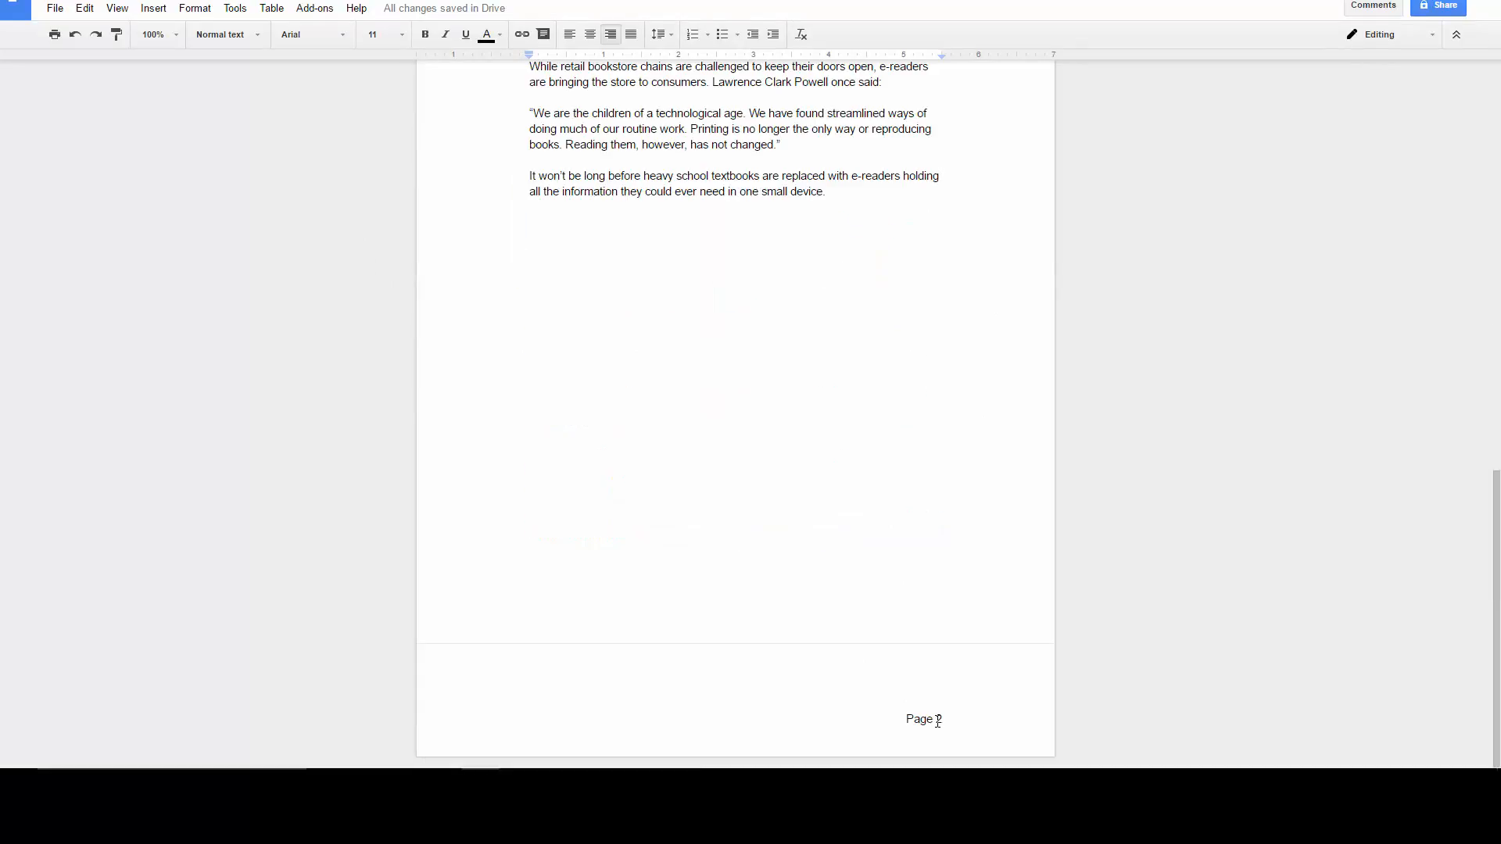
scroll(904, 82, "up", 6)
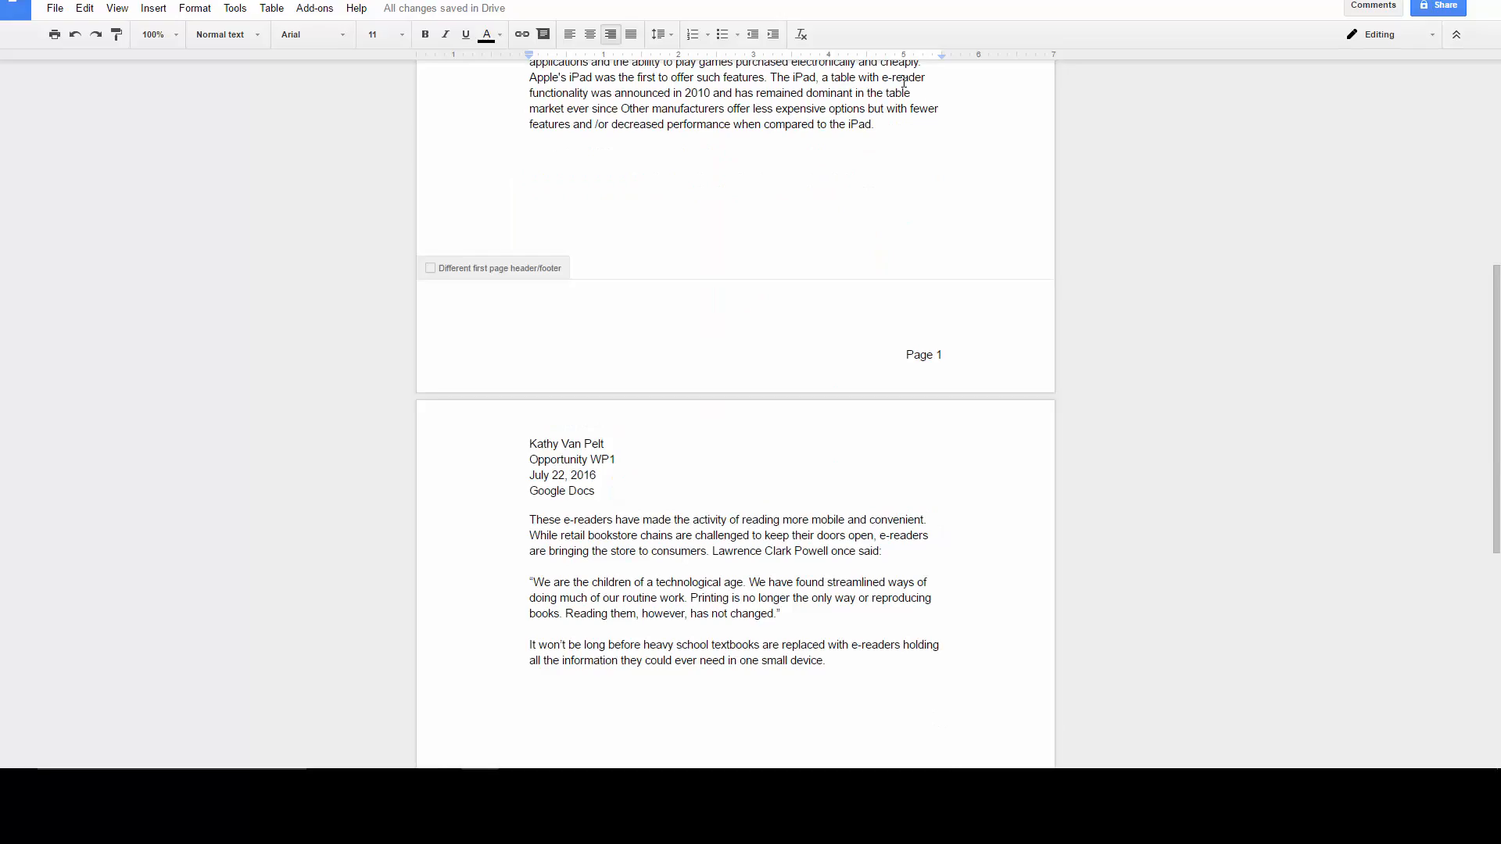
- Remove the word "Page" from the footer, check both pages, and delete one blank line above the page number
double_click(918, 354)
key("BackSpace")
scroll(918, 355, "down", 6)
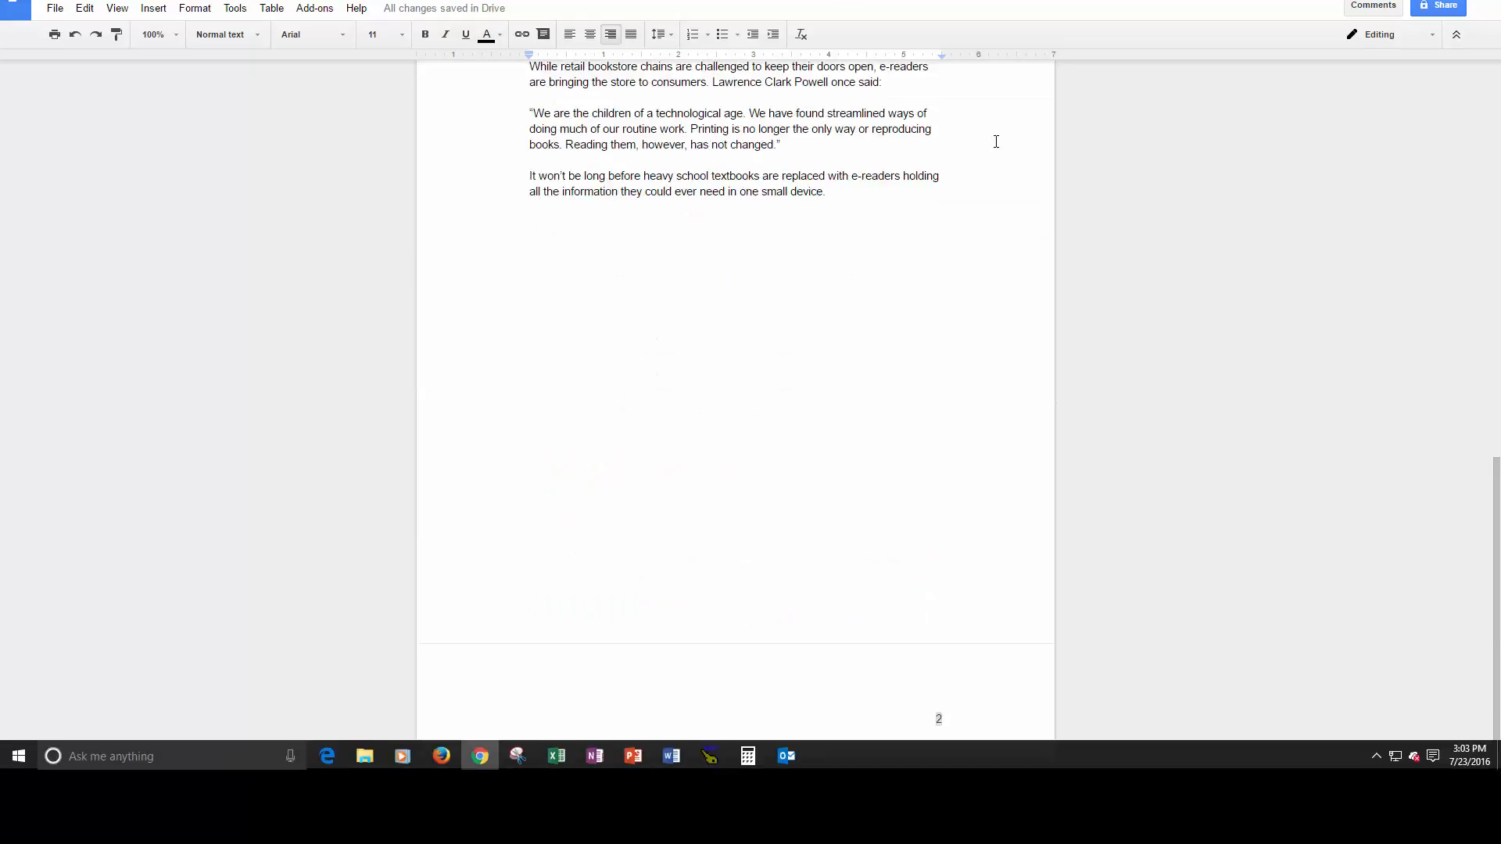
scroll(995, 141, "up", 18)
scroll(929, 490, "down", 4)
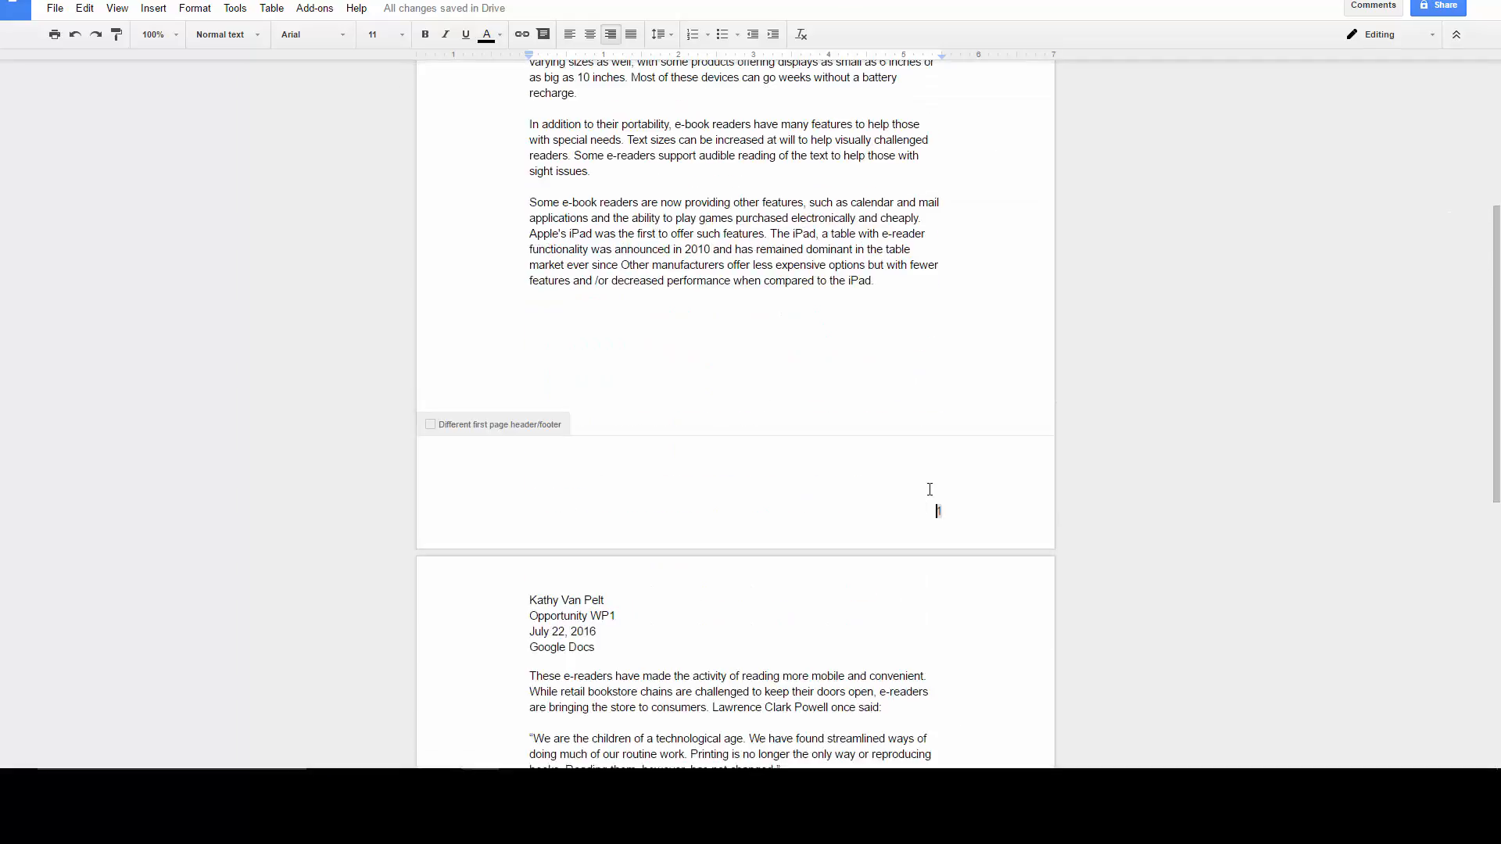
left_click(930, 485)
key("Delete")
left_click(833, 252)
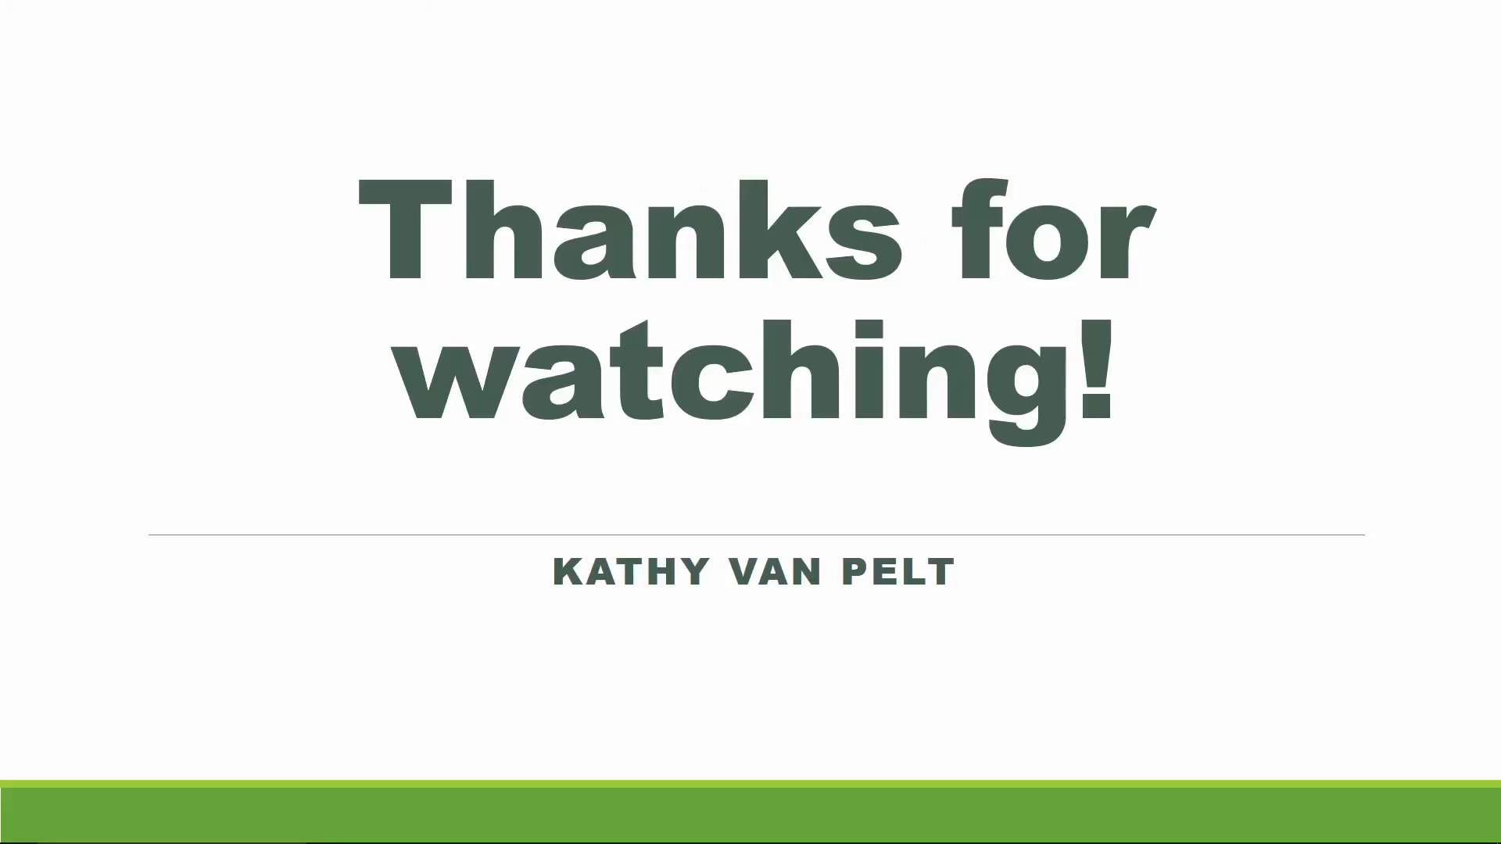